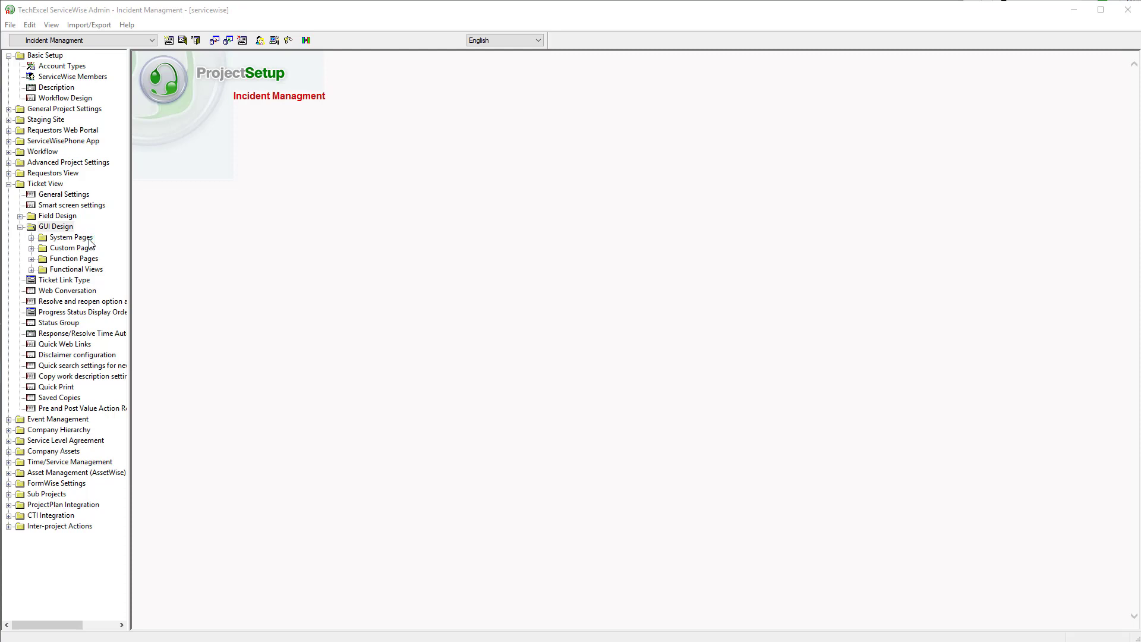
Step: Expand the System Pages, Custom Pages, Function Pages and Functional Views folders under the Ticket View's GUI Design
click(31, 238)
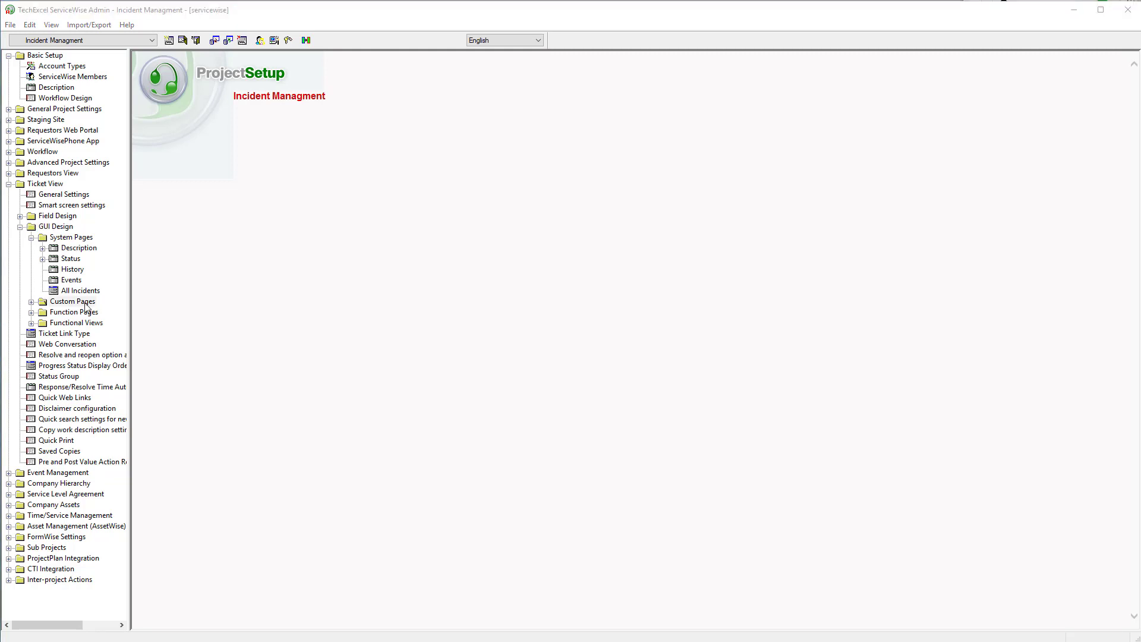
click(31, 301)
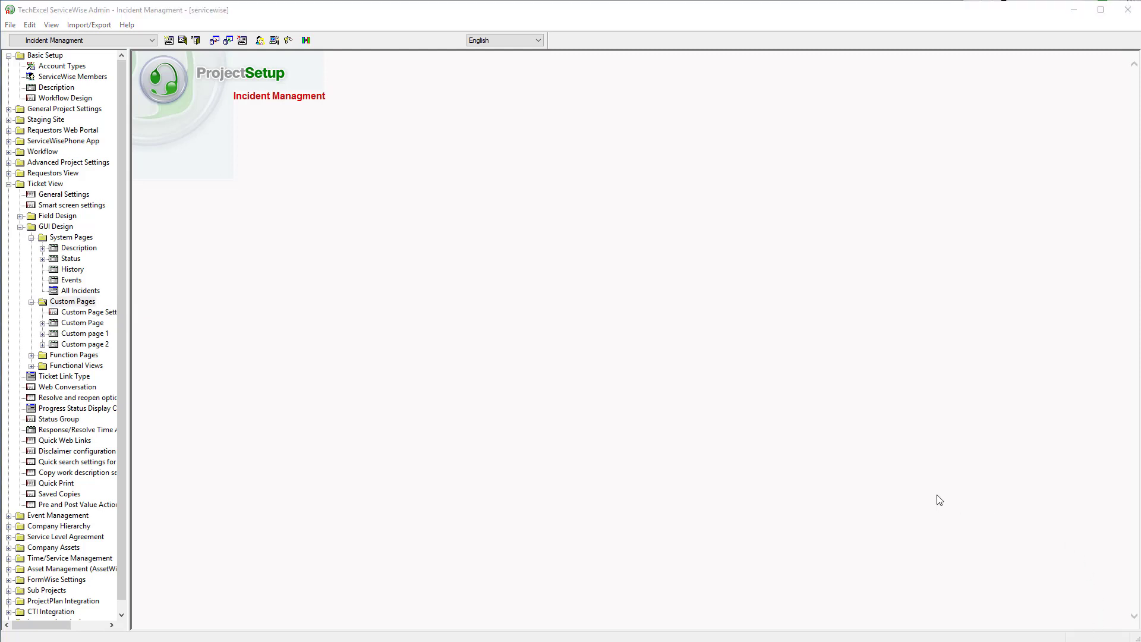
click(61, 357)
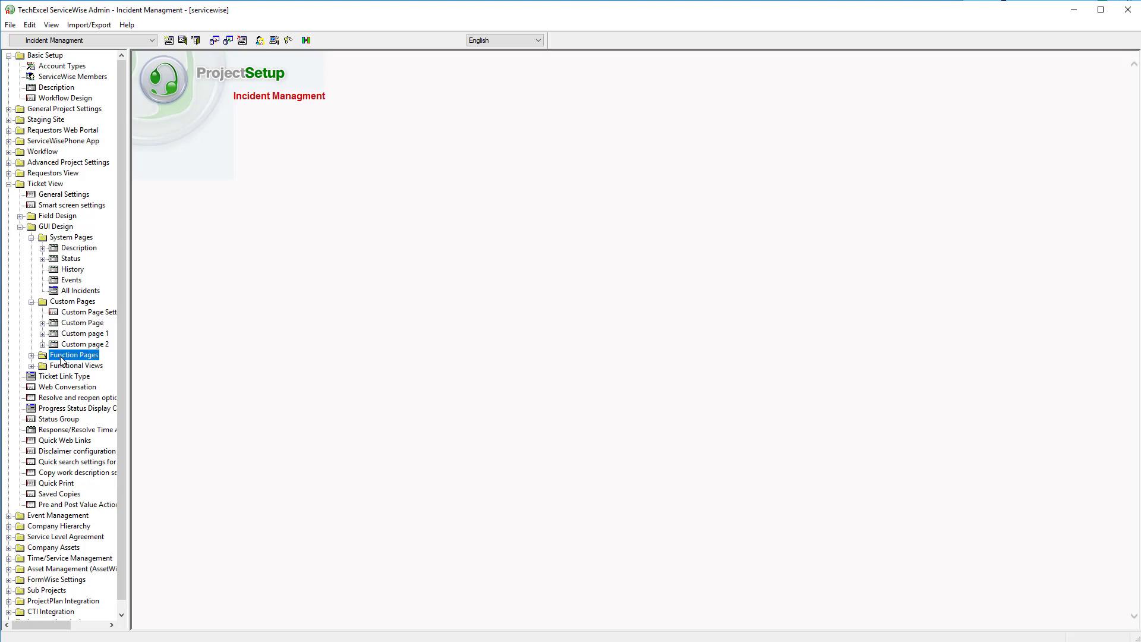
click(31, 356)
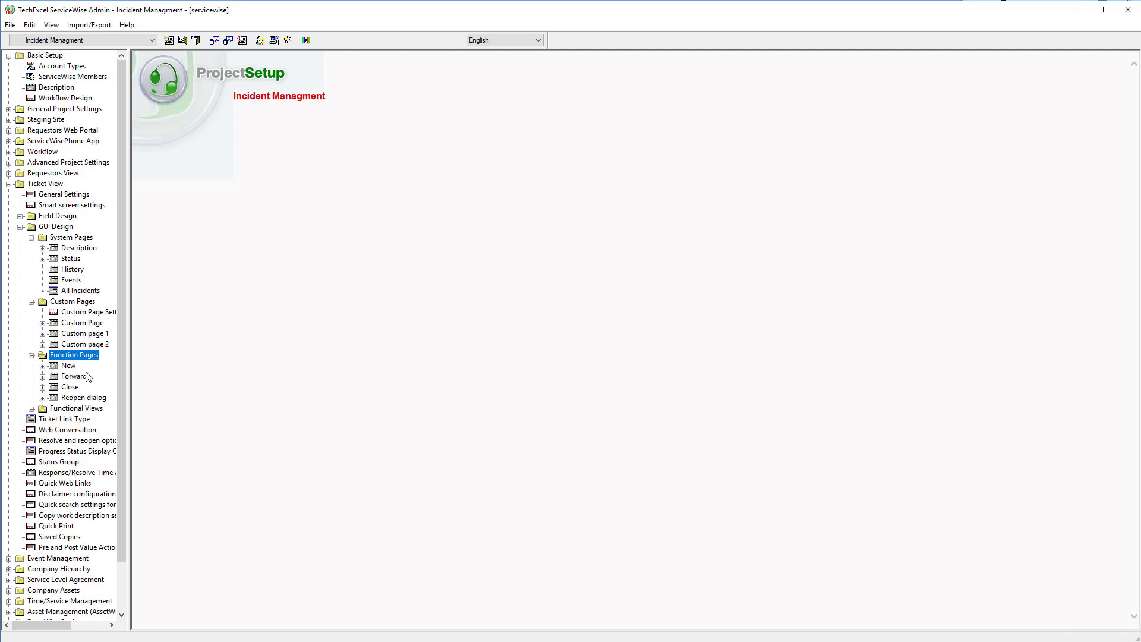
click(32, 409)
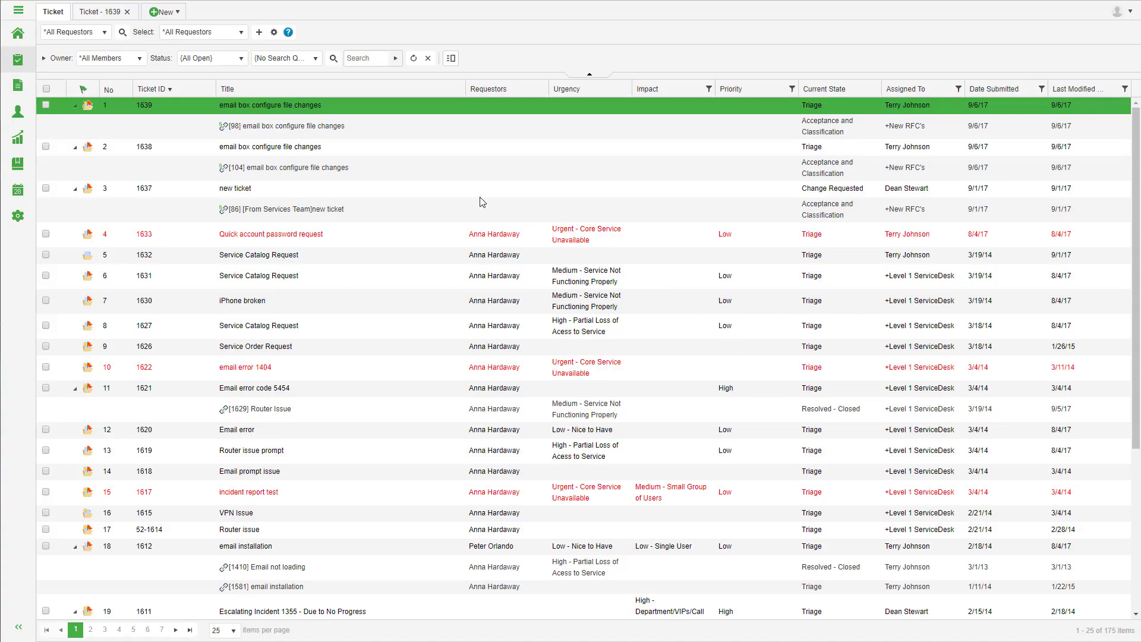
Step: In the ServiceWise web client, view the first ticket's History, Status and Description pages, and open a new Quick account password request
double_click(236, 106)
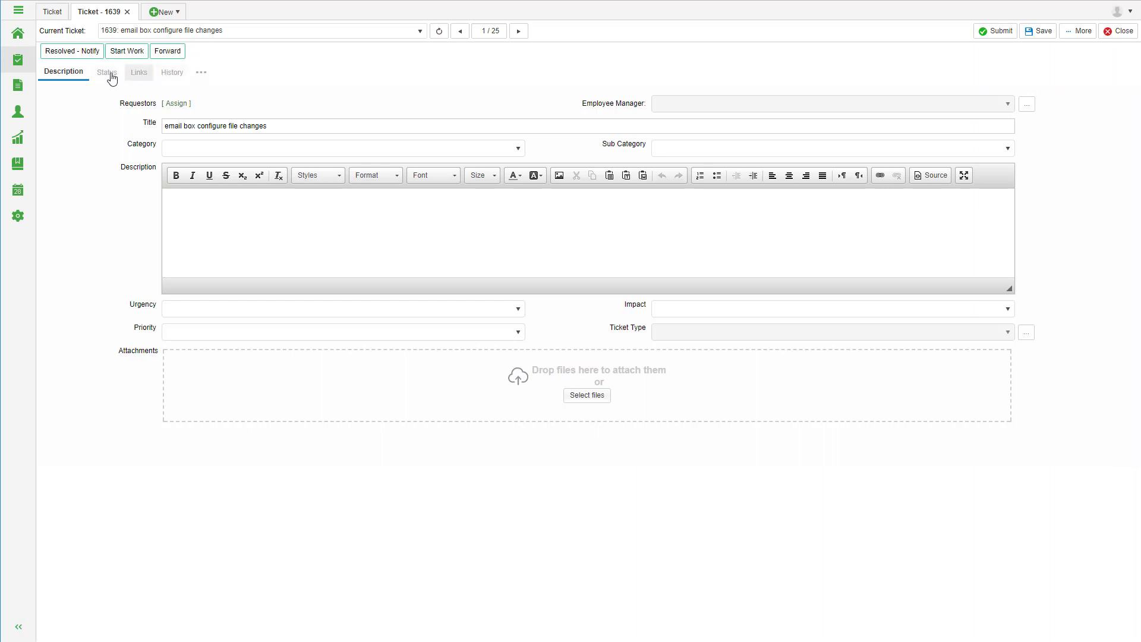
click(164, 76)
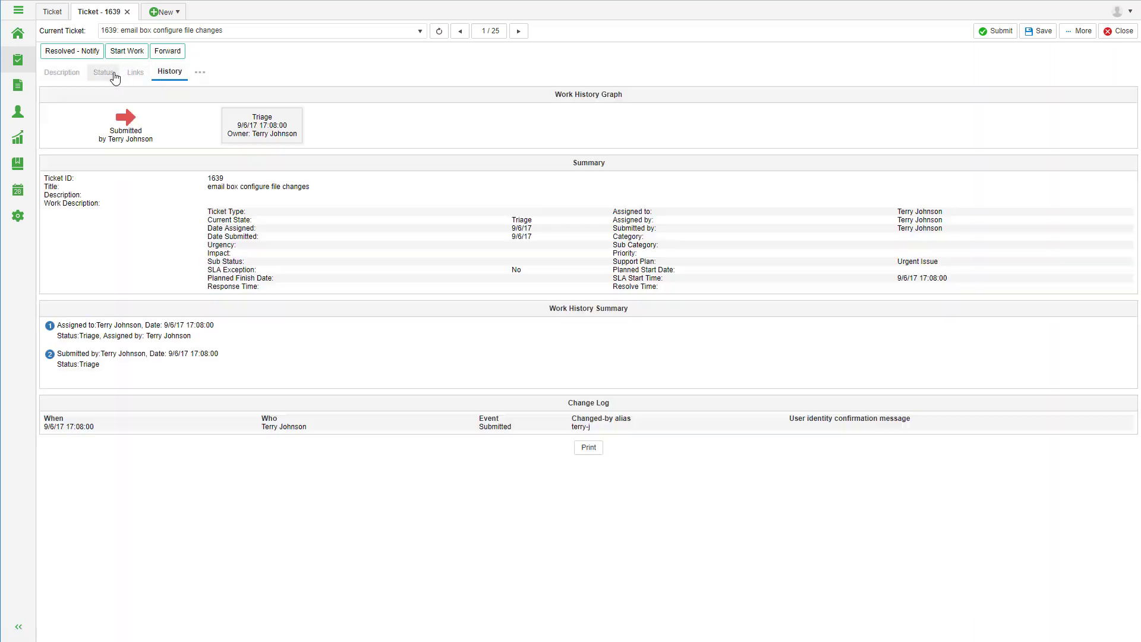
click(114, 77)
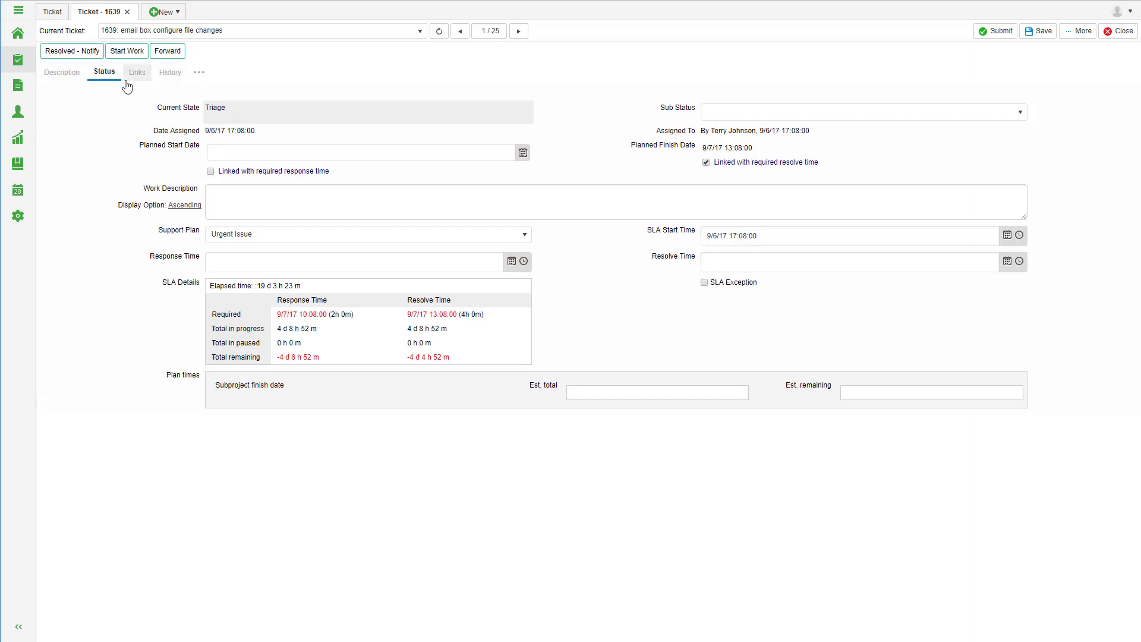
click(62, 72)
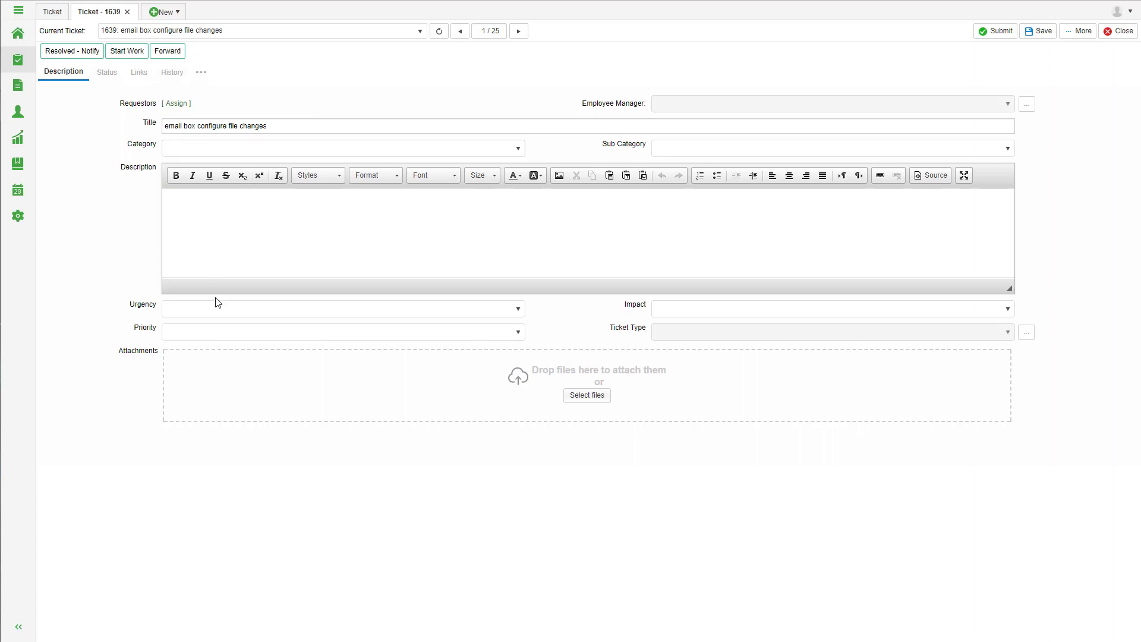
click(169, 12)
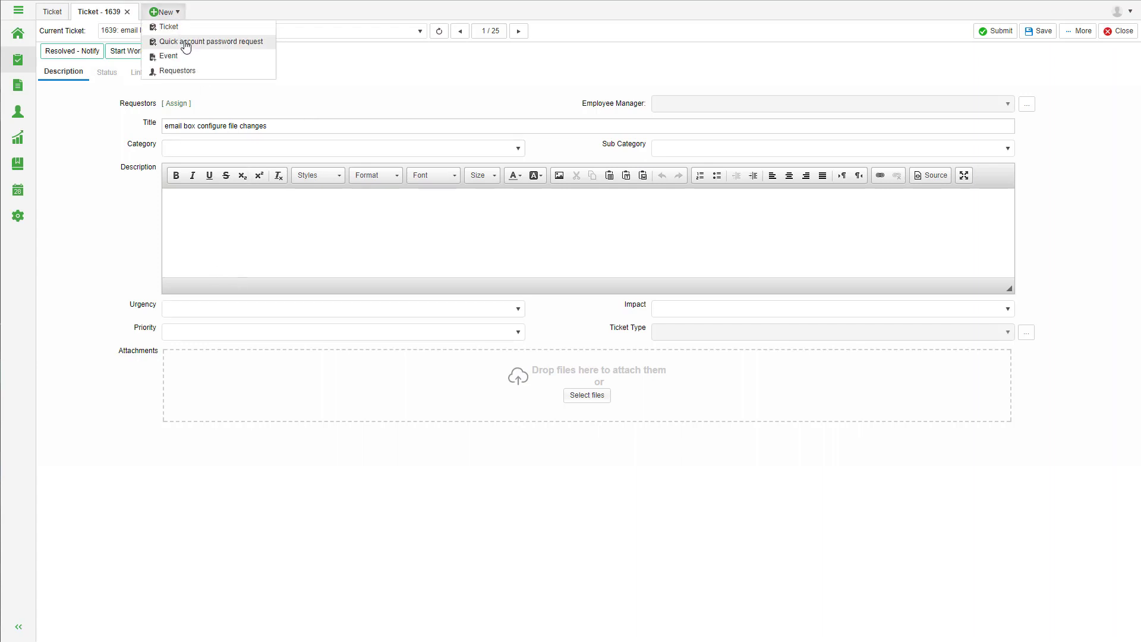
click(185, 43)
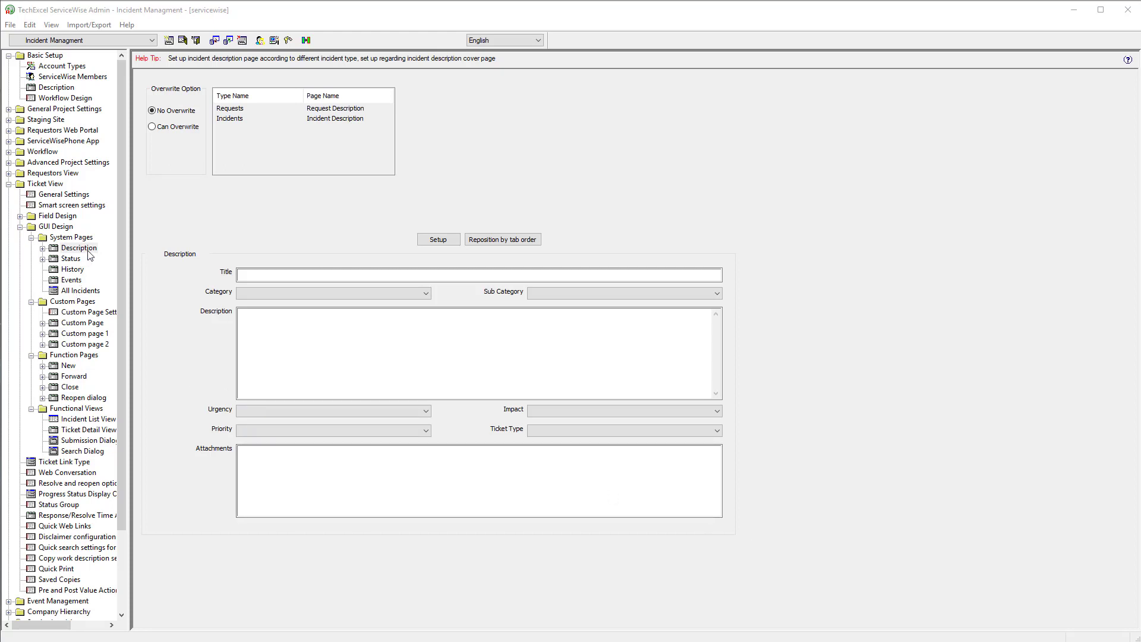
Step: In ServiceWise Admin, open the system Description page's layout setup and examine its available field sources and the fields already placed
click(437, 241)
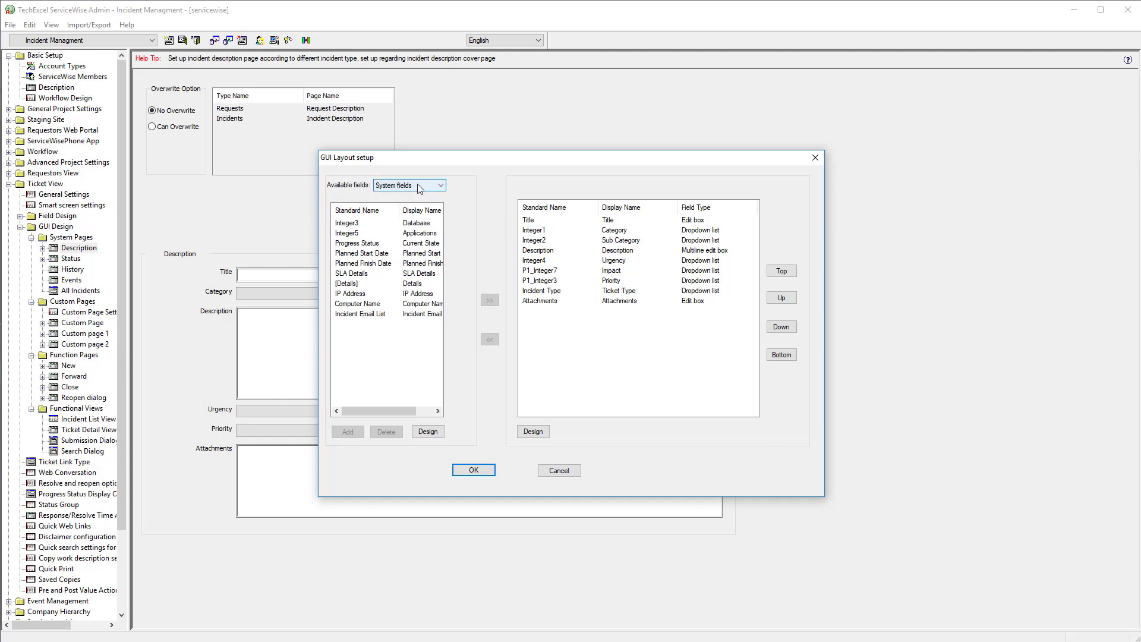
click(441, 187)
click(439, 188)
click(440, 188)
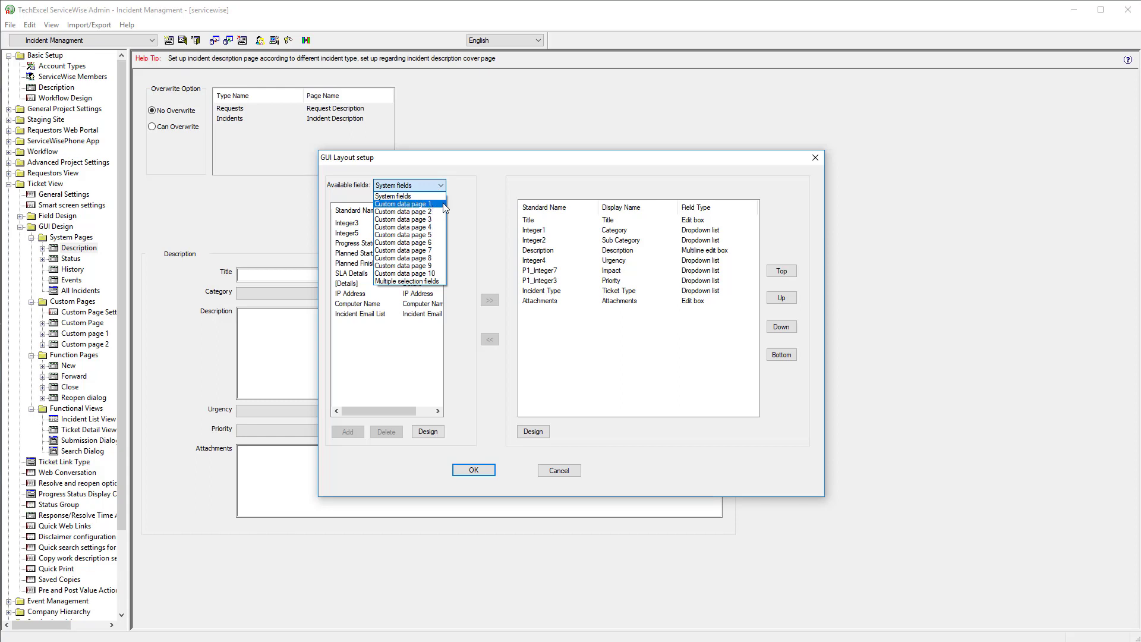
click(484, 198)
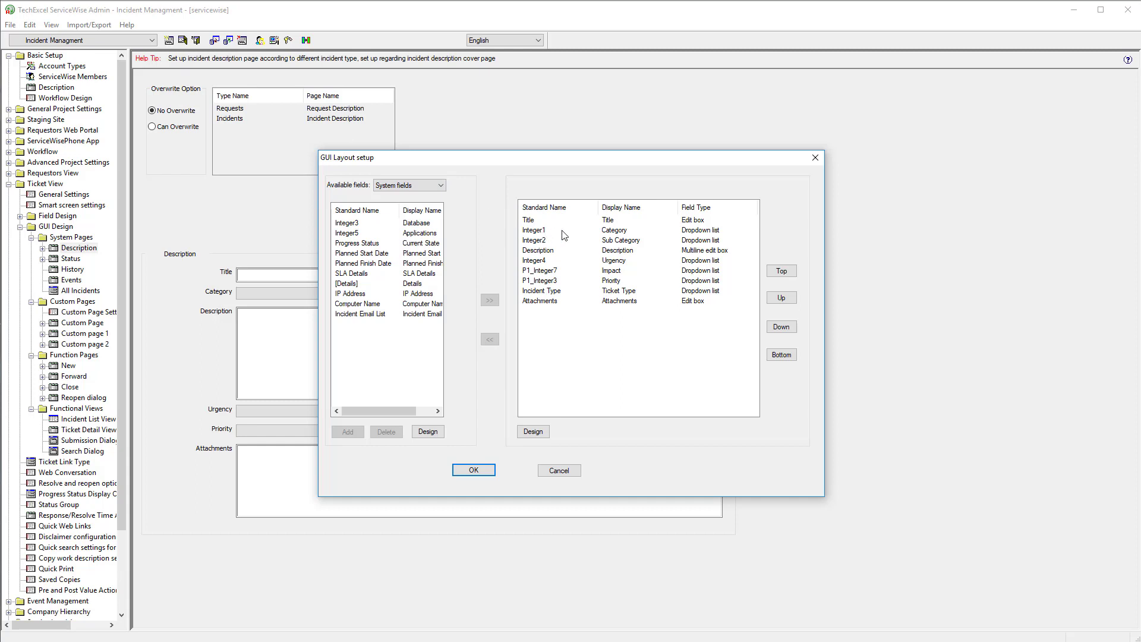
click(603, 223)
click(600, 252)
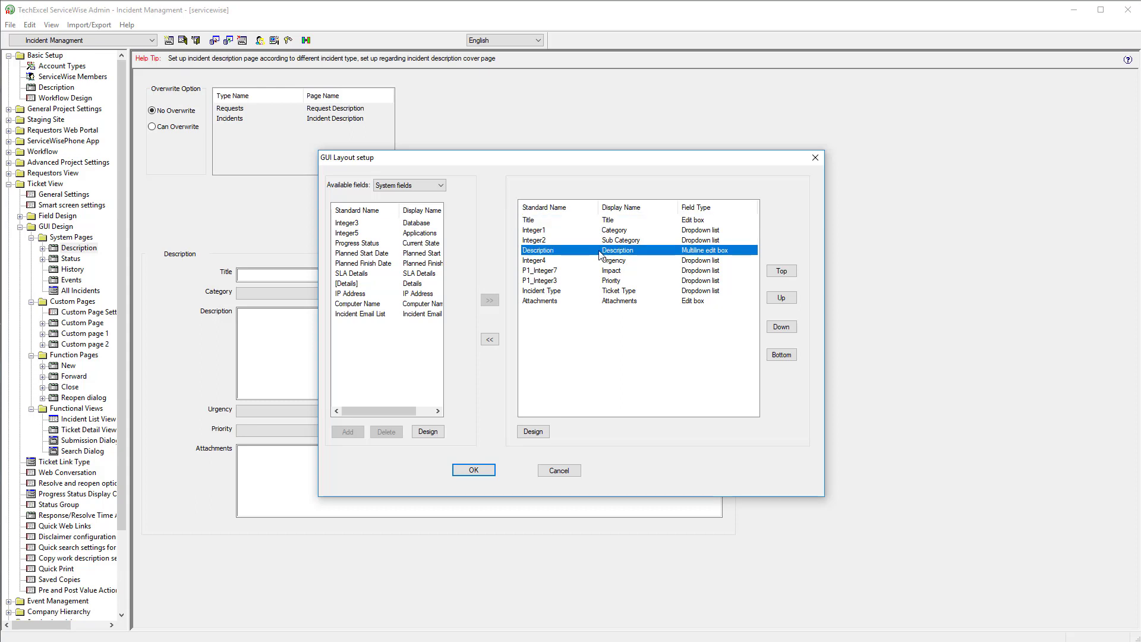
click(434, 186)
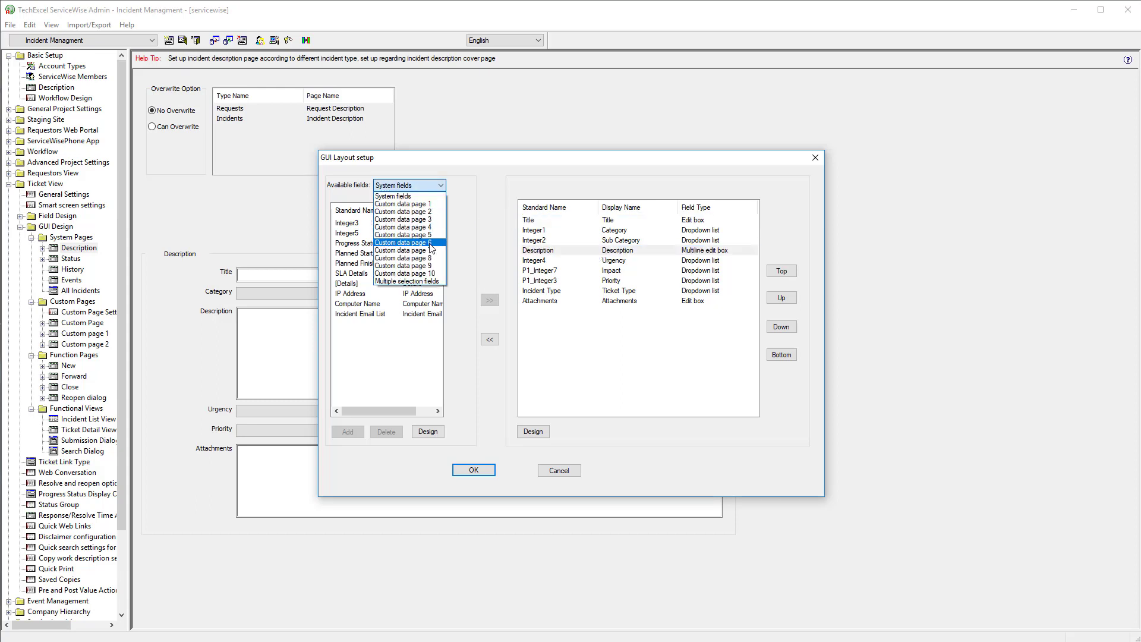
click(428, 205)
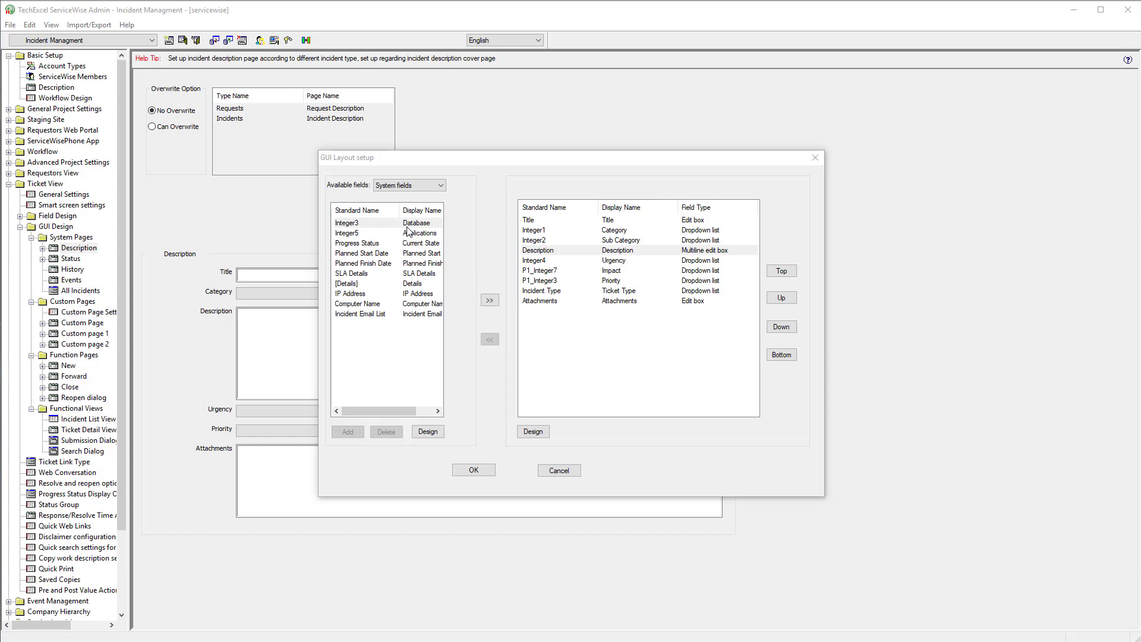
Step: Add the system field Integer3 to the Description page layout with the display name Database, and apply the layout
click(407, 225)
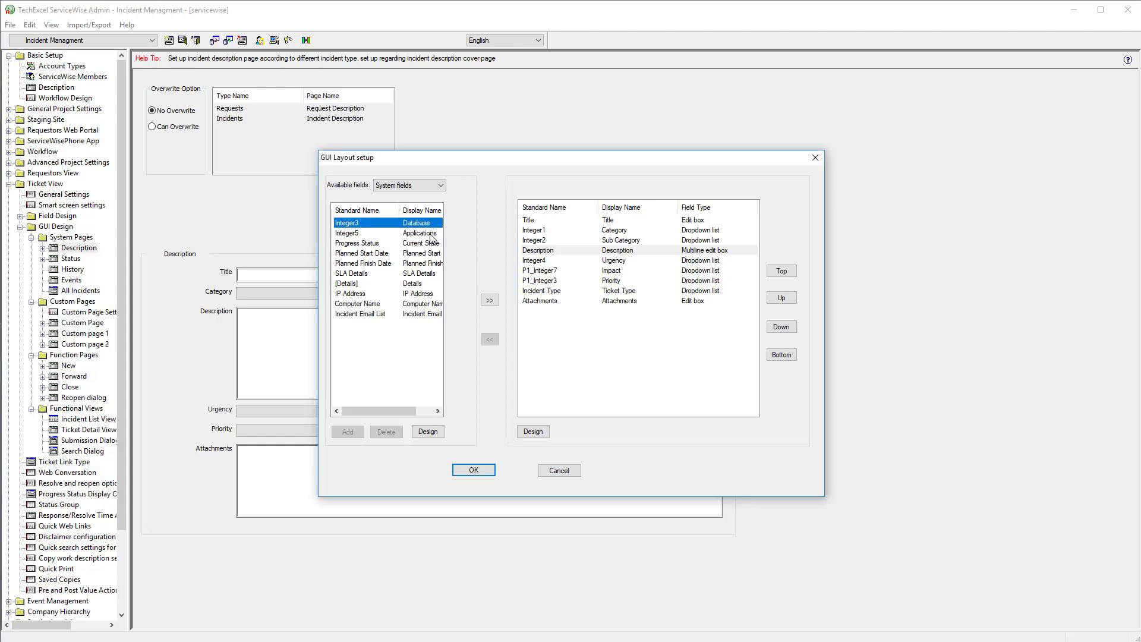
click(489, 300)
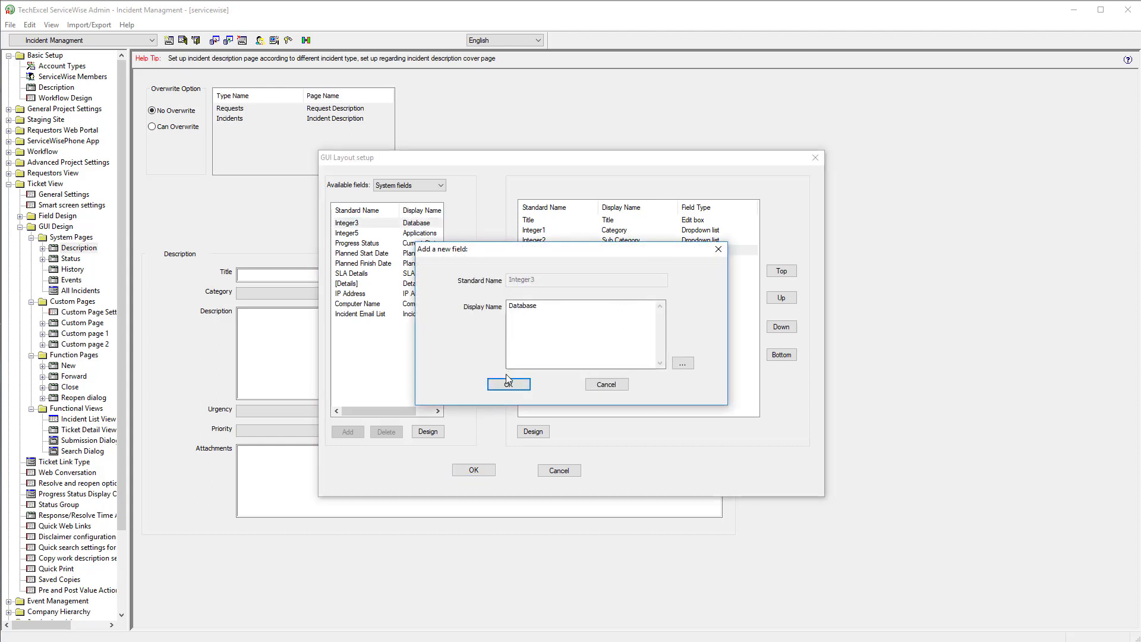
drag(545, 309, 506, 307)
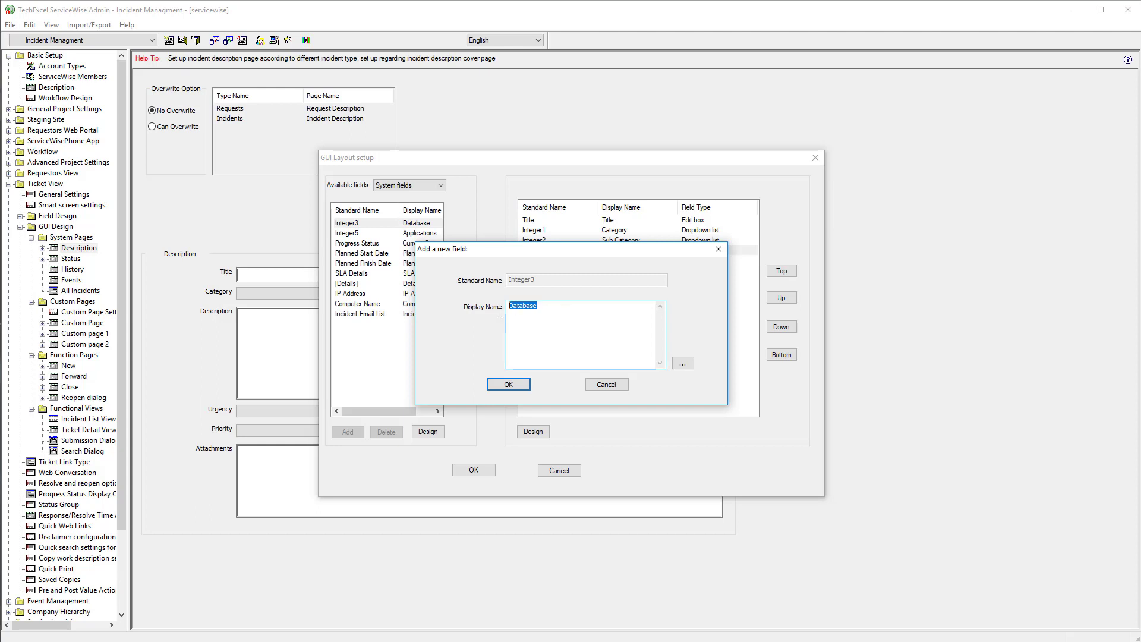
click(509, 384)
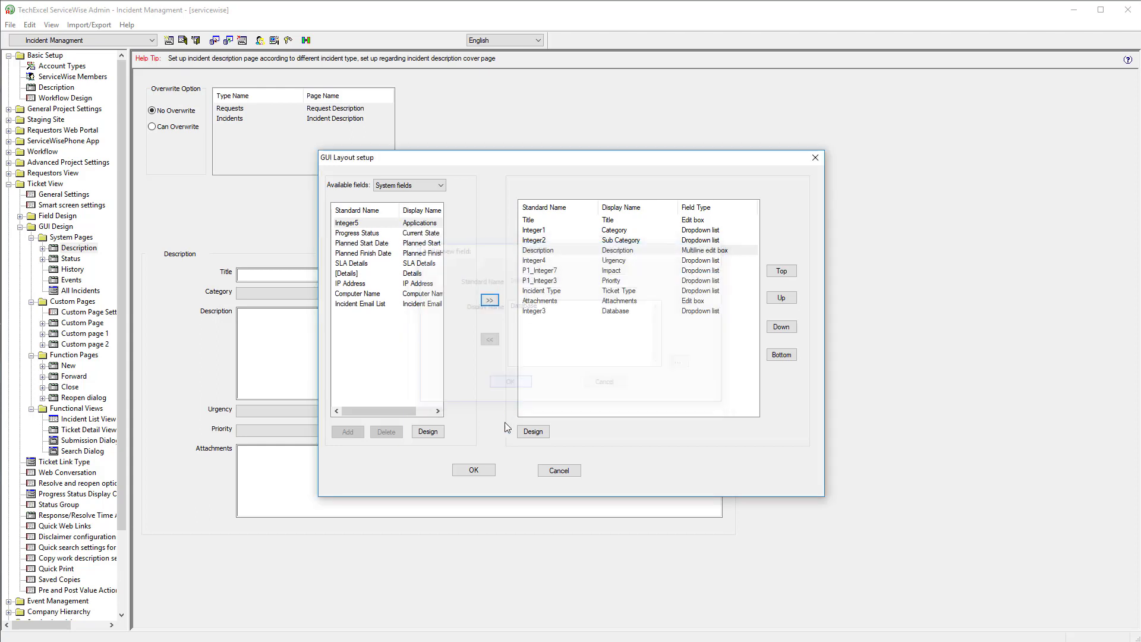
click(479, 473)
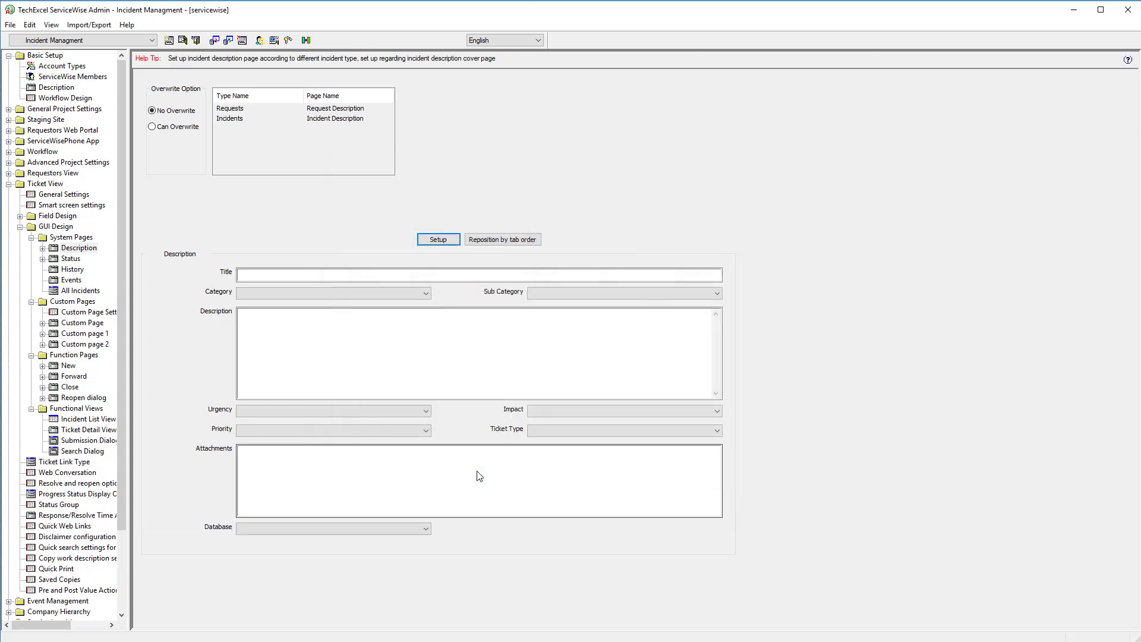
Step: Rearrange the Description page so the Database field sits directly below Priority and the Attachments box follows it
click(369, 530)
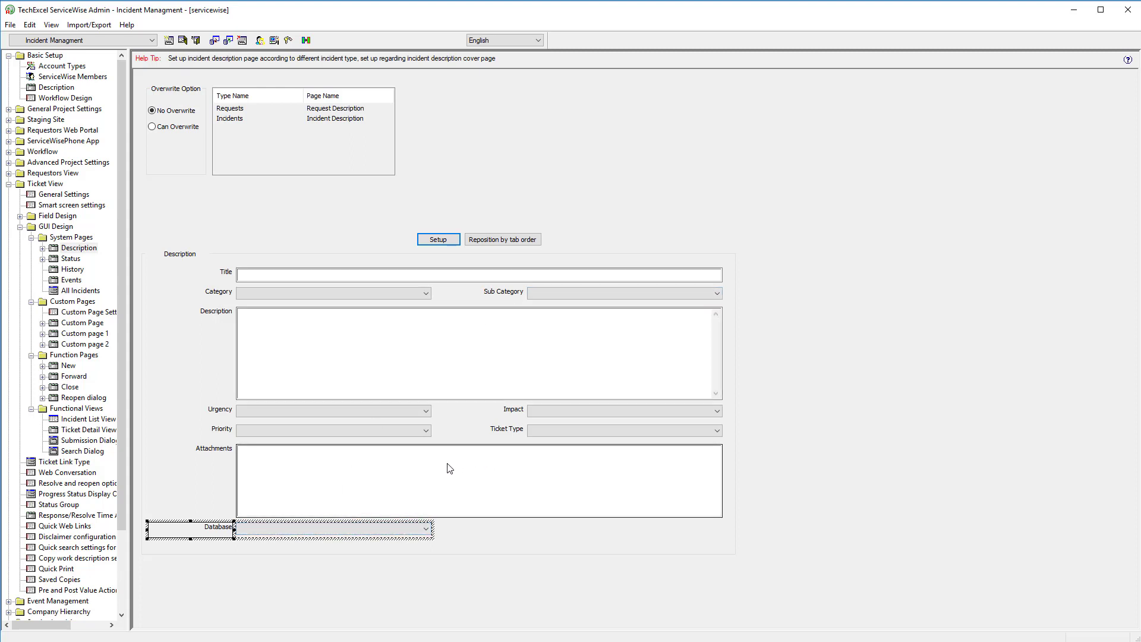
click(392, 480)
drag(392, 480, 369, 585)
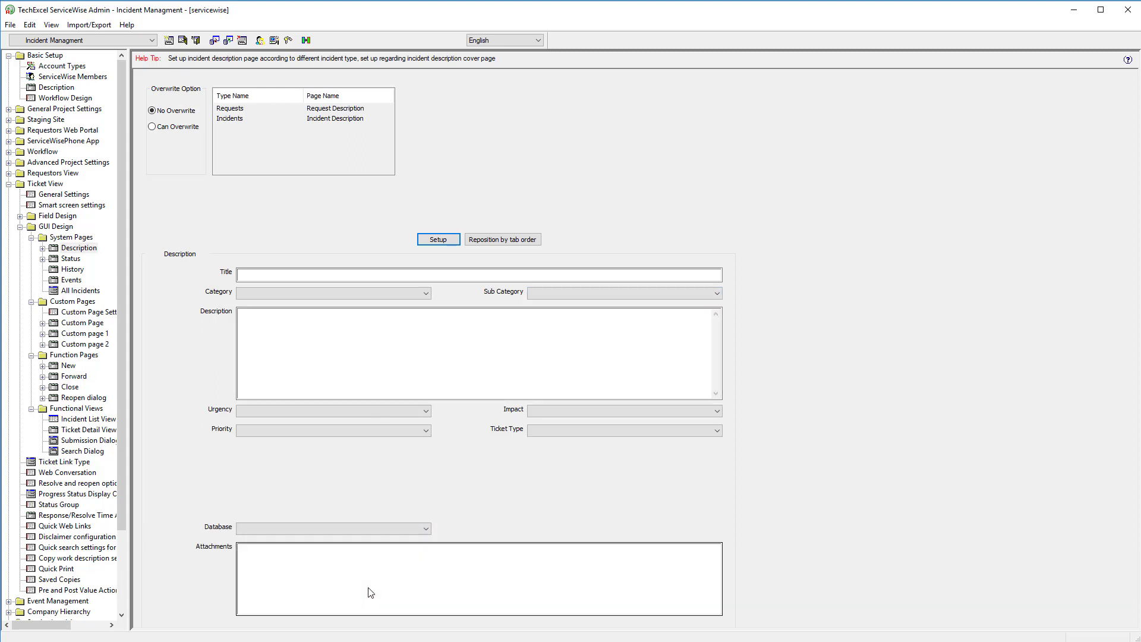
click(318, 527)
drag(319, 527, 321, 446)
click(351, 555)
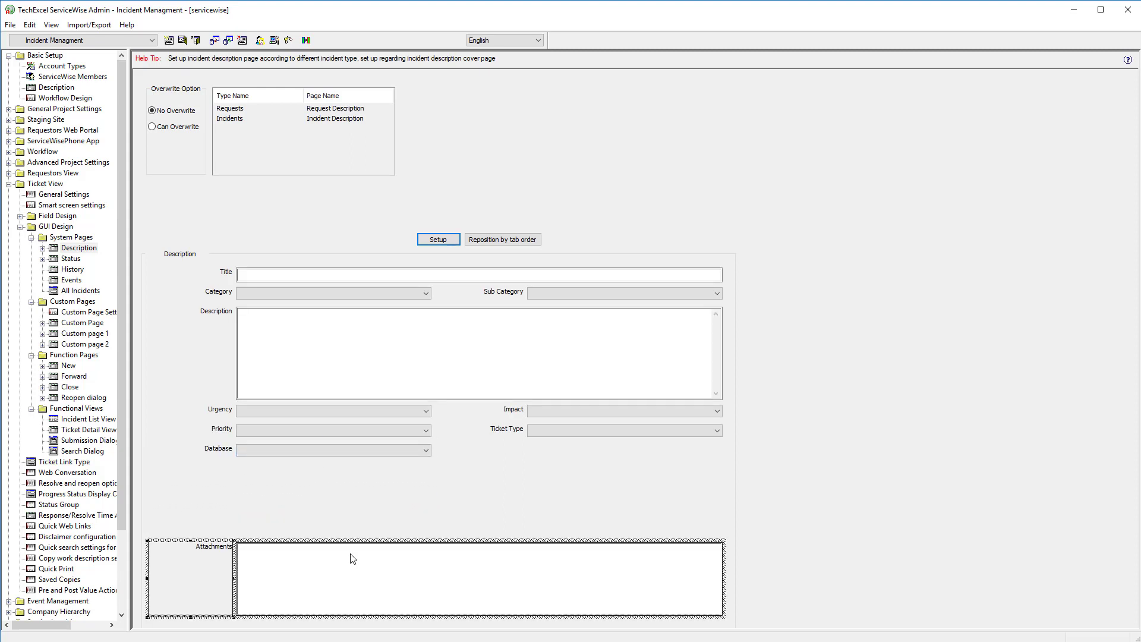
drag(352, 555, 352, 479)
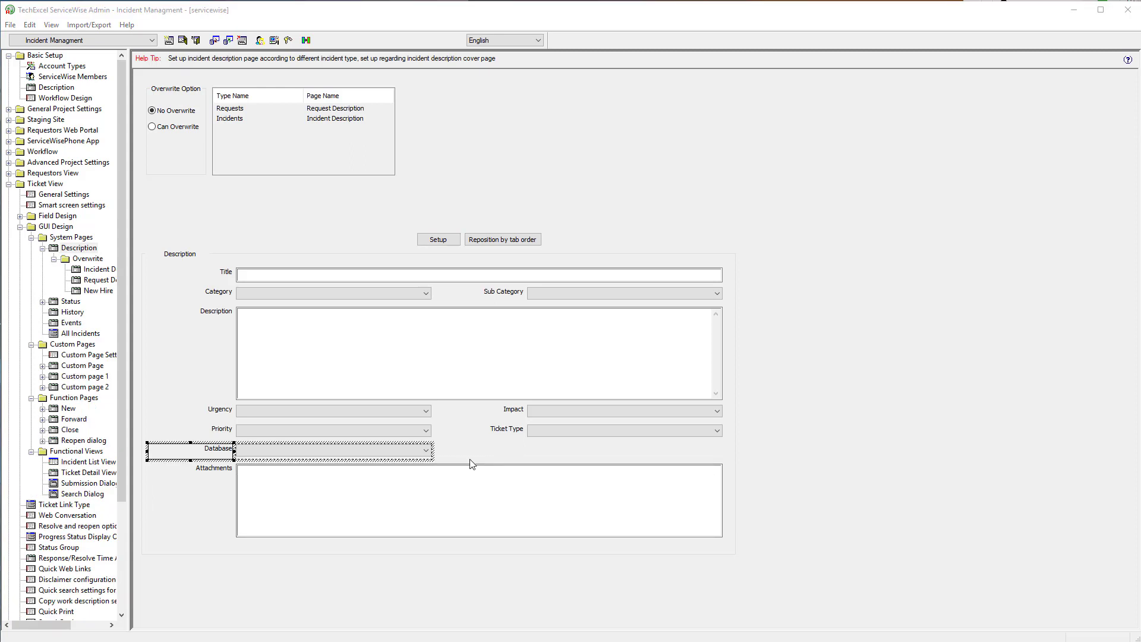
key(Escape)
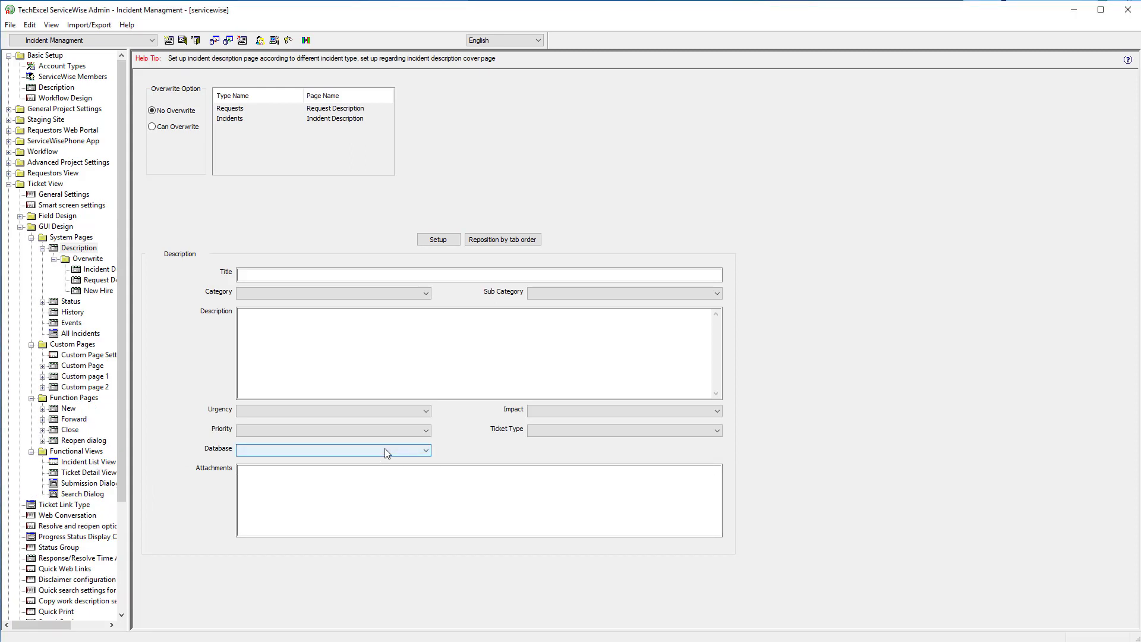
Step: Open the Database field's settings and check its multilingual display names without changing them
click(385, 450)
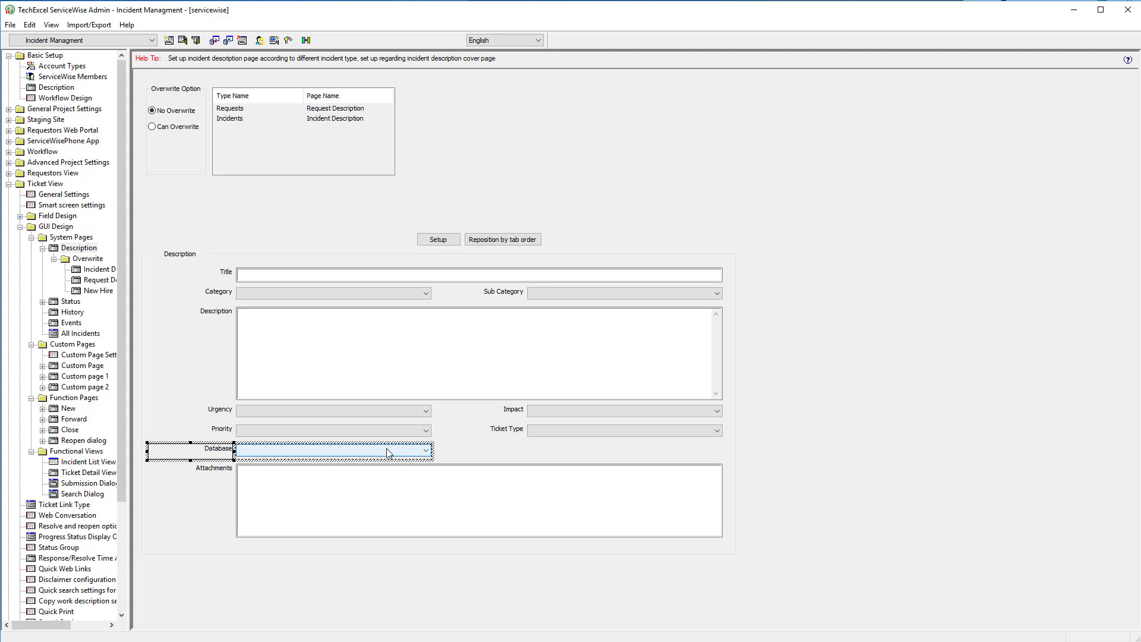
double_click(388, 452)
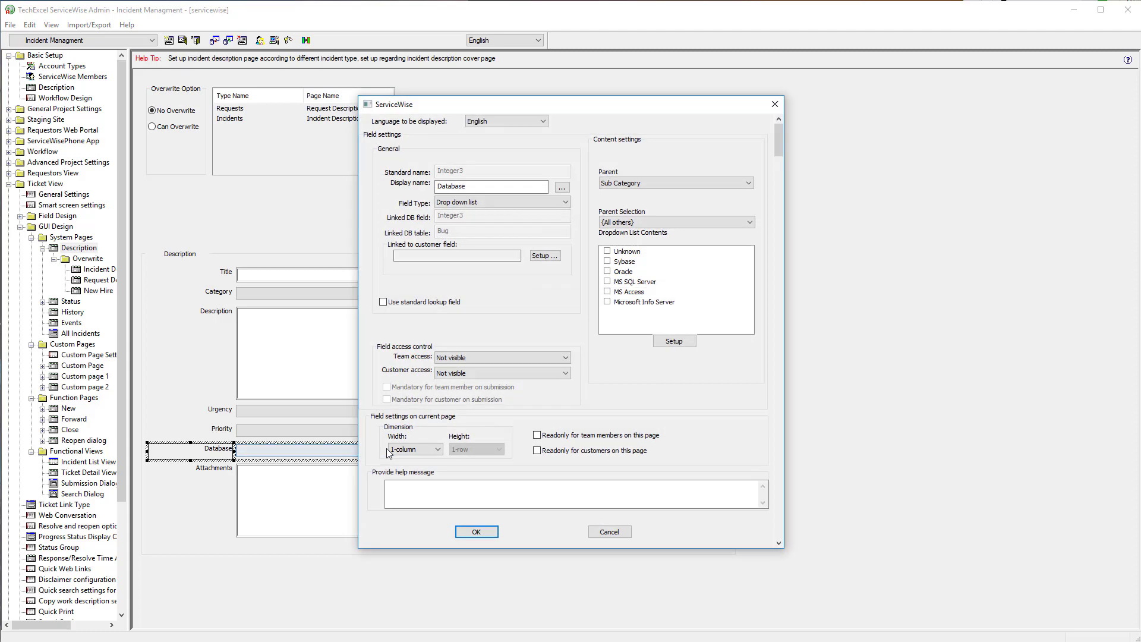
click(562, 189)
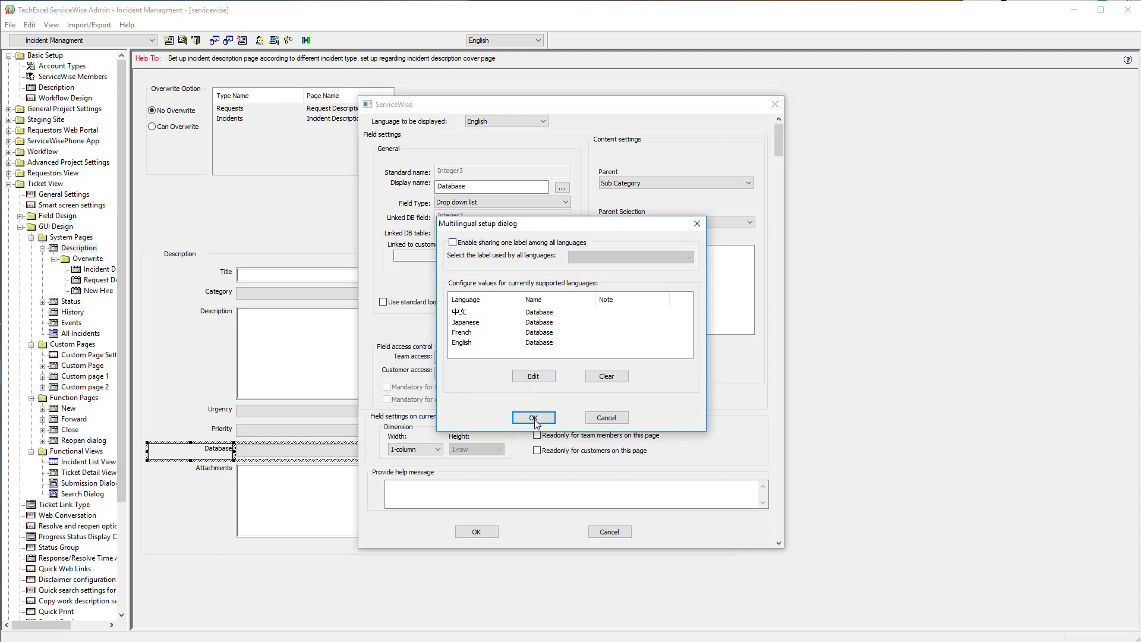
click(594, 418)
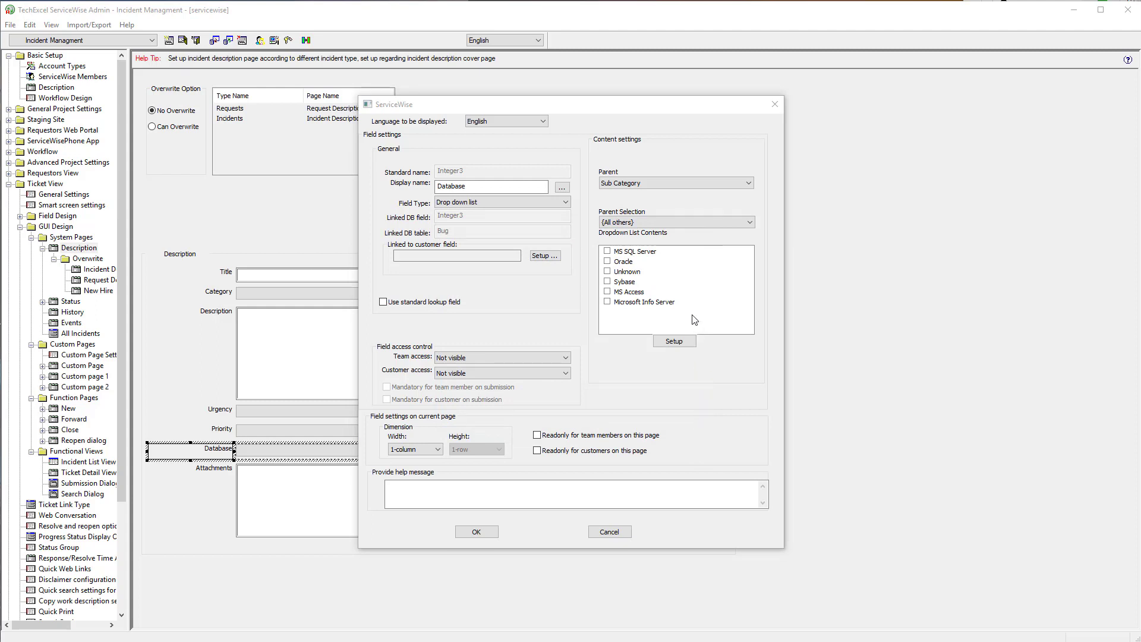
Step: Add an item named MySQL to the Database field's dropdown list and move an active item to the inactive selections
click(675, 341)
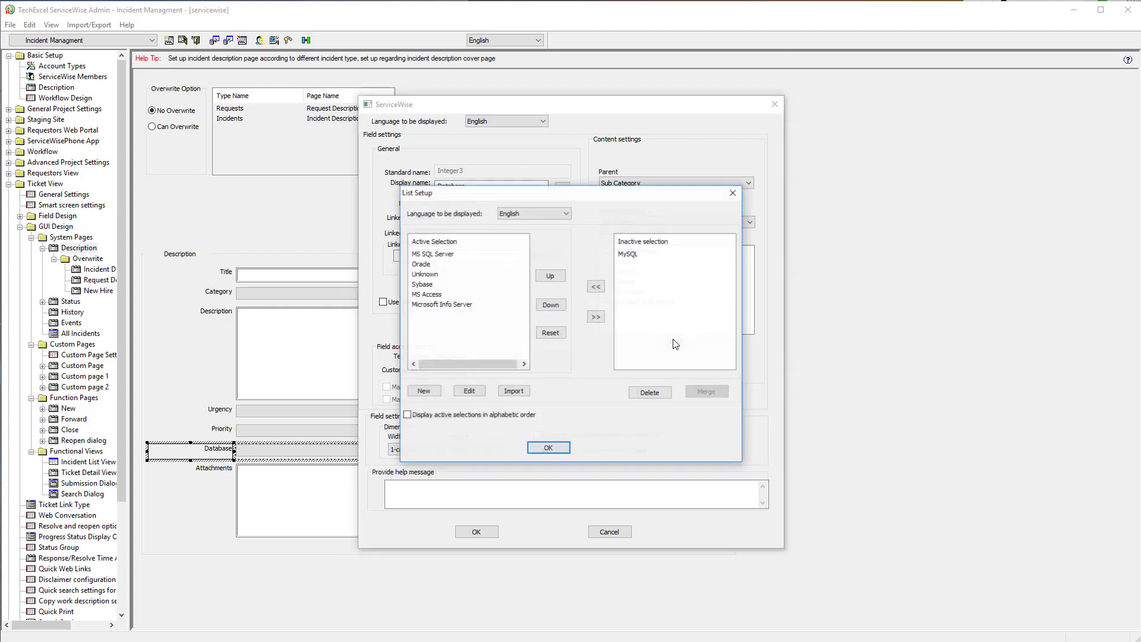
click(425, 392)
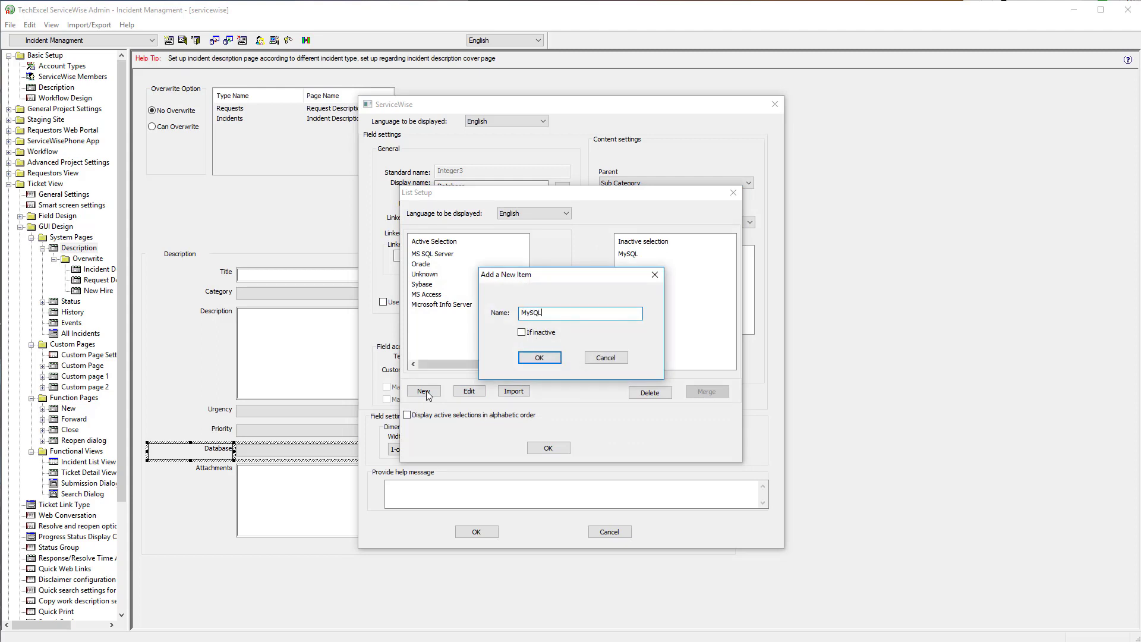
click(538, 359)
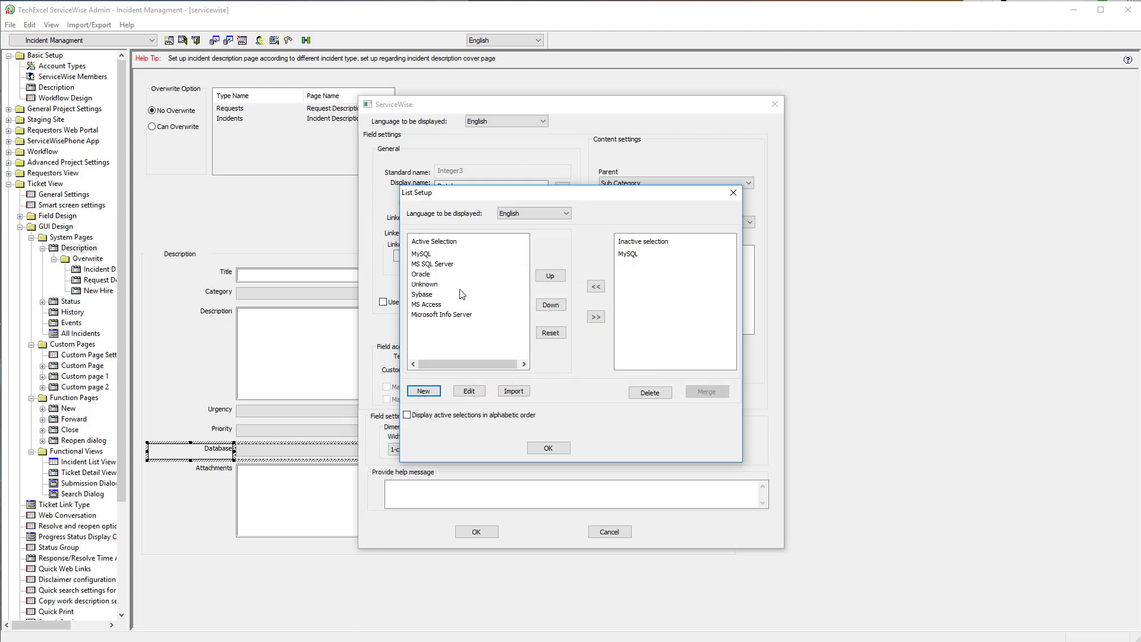
click(437, 285)
click(597, 318)
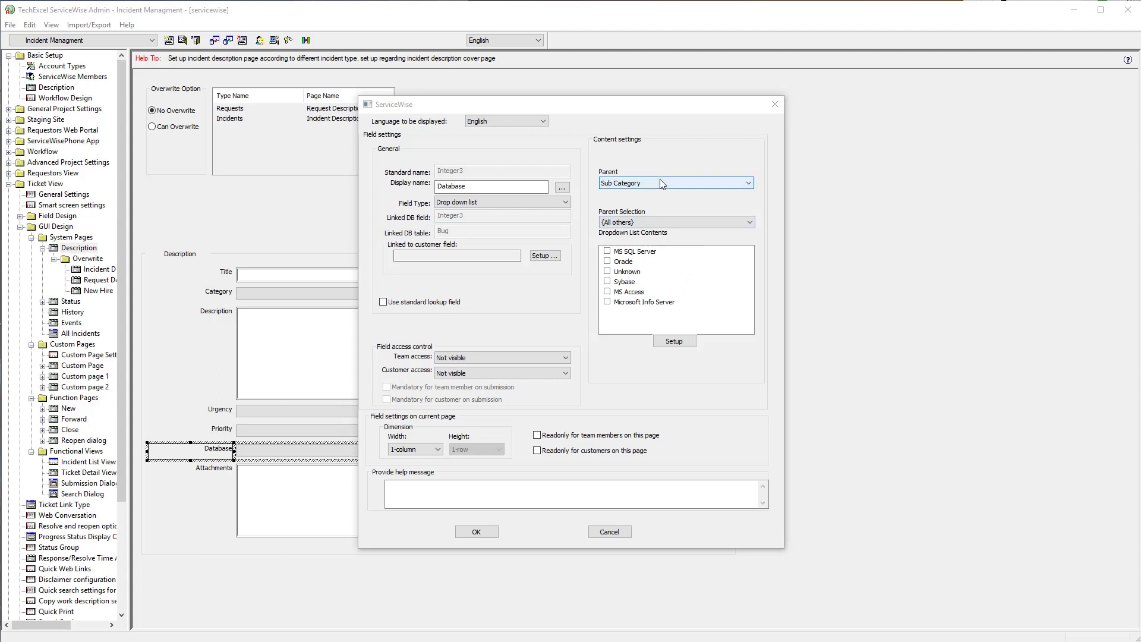
Step: For the Database field, choose Database Driver as the parent selection and tick Sybase and Microsoft Info Server in its dropdown list contents
click(656, 222)
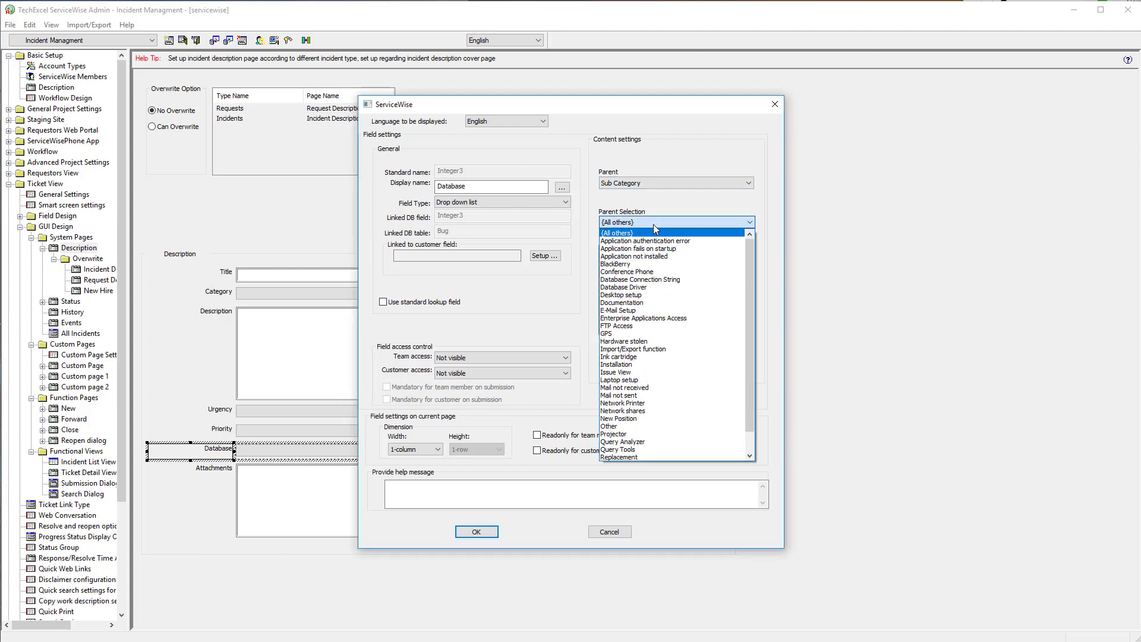
click(639, 288)
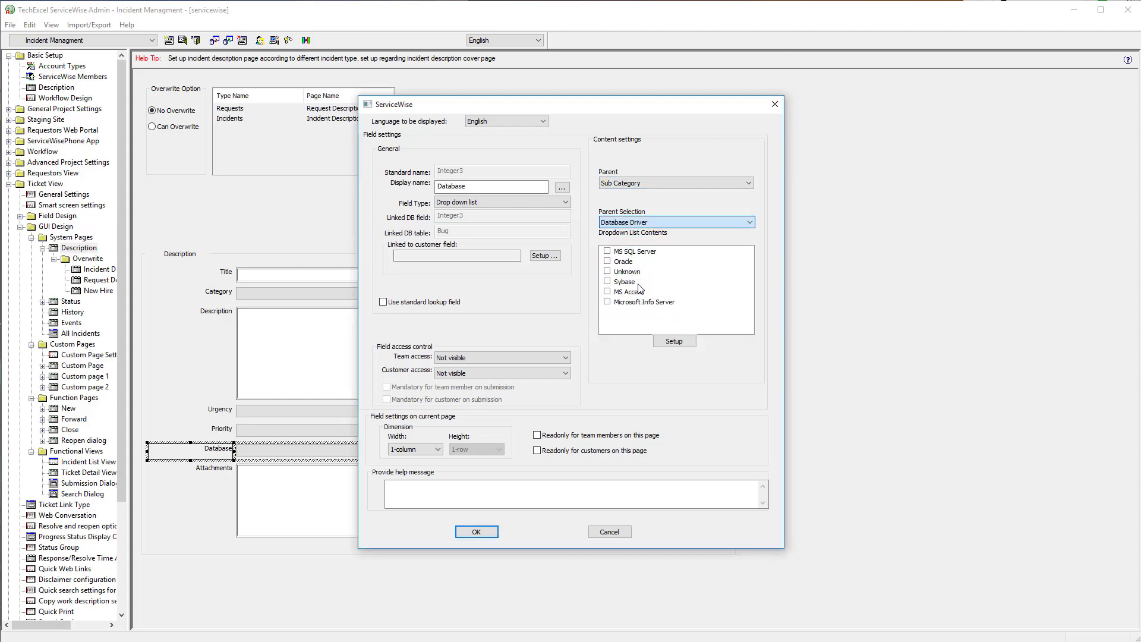
click(607, 281)
click(607, 302)
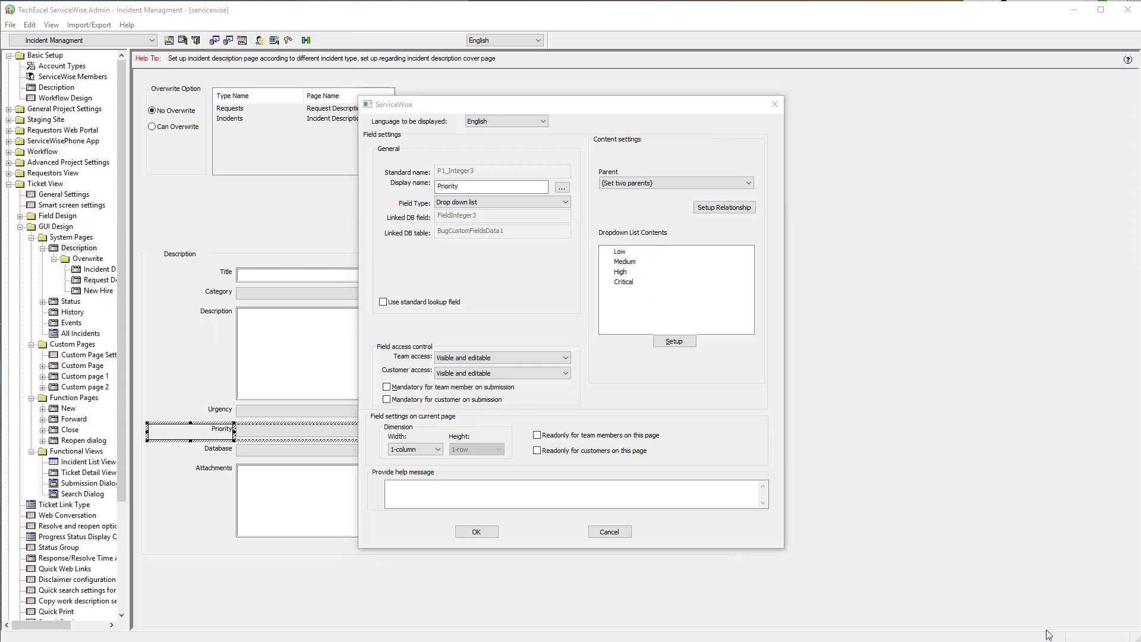
Step: Examine the Priority field's two-parent relationship matrix of Impact against Urgency, including the priority values selectable in a cell
click(524, 186)
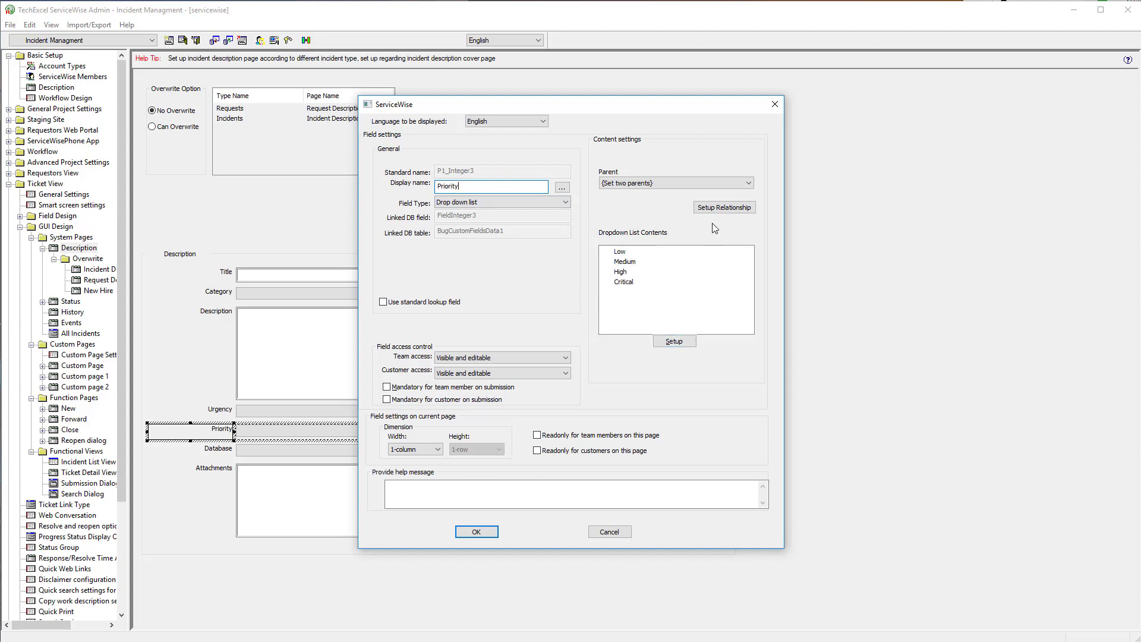
click(722, 208)
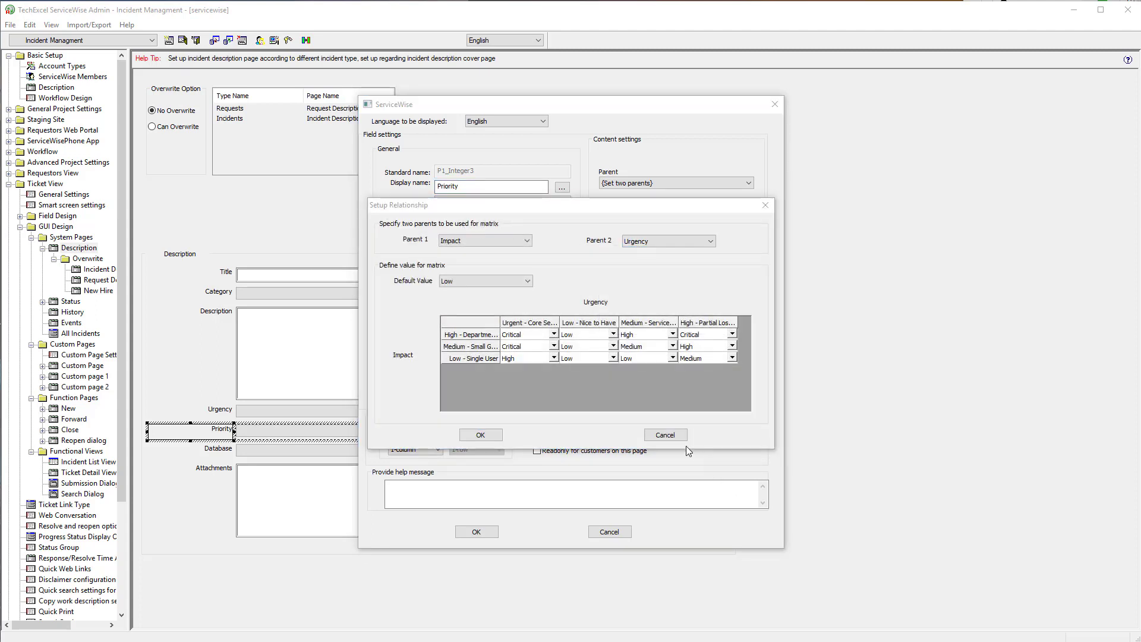
click(474, 337)
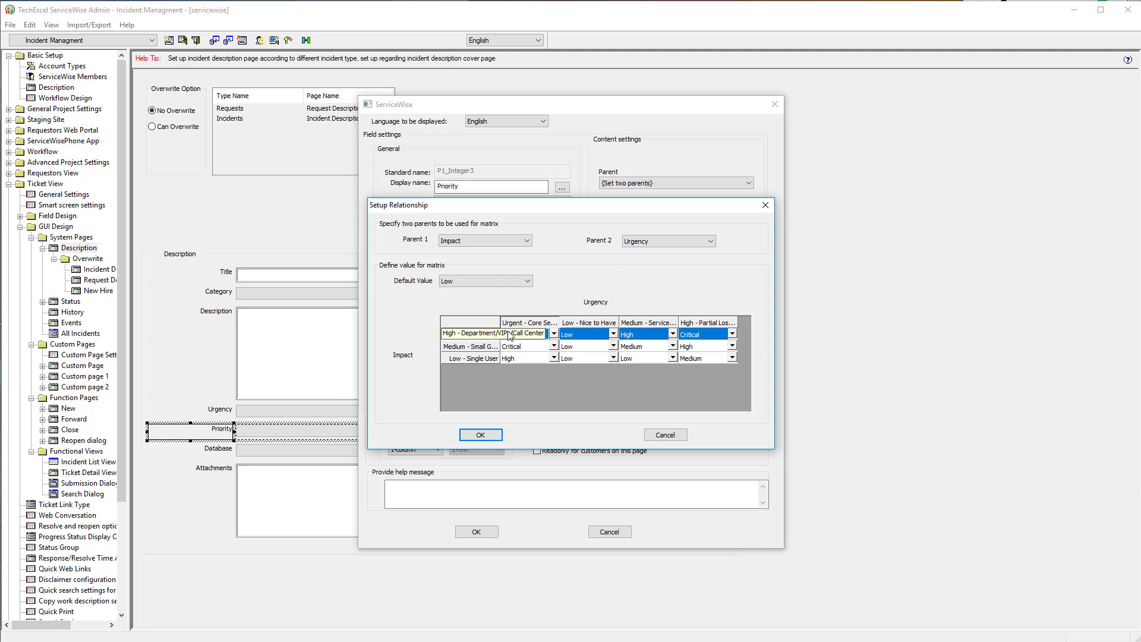
click(525, 323)
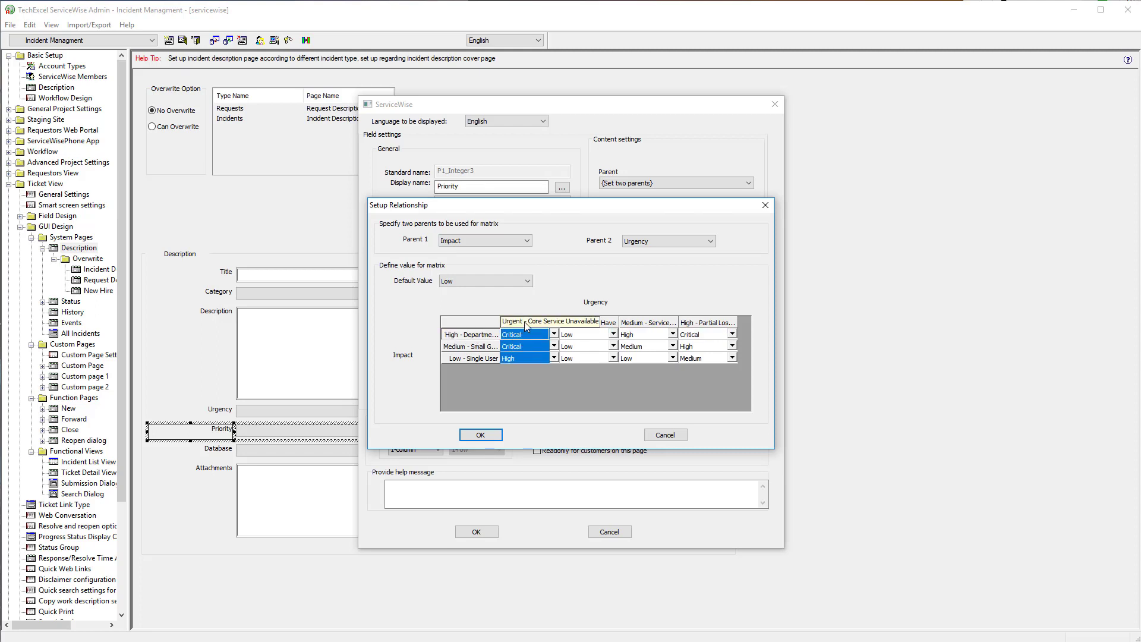
click(553, 334)
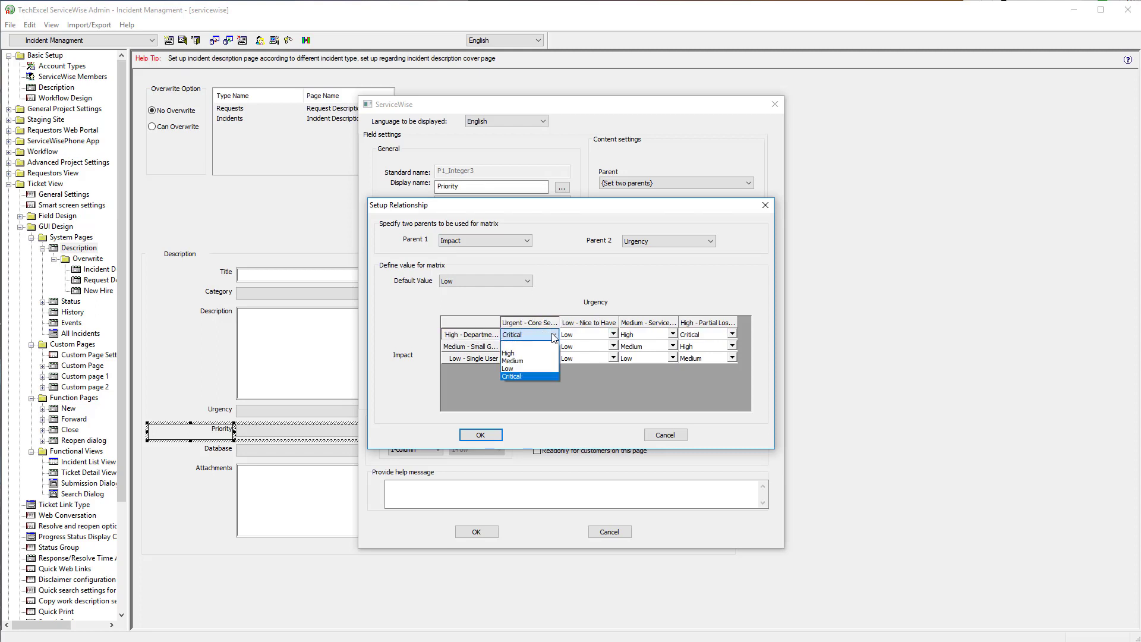
click(554, 334)
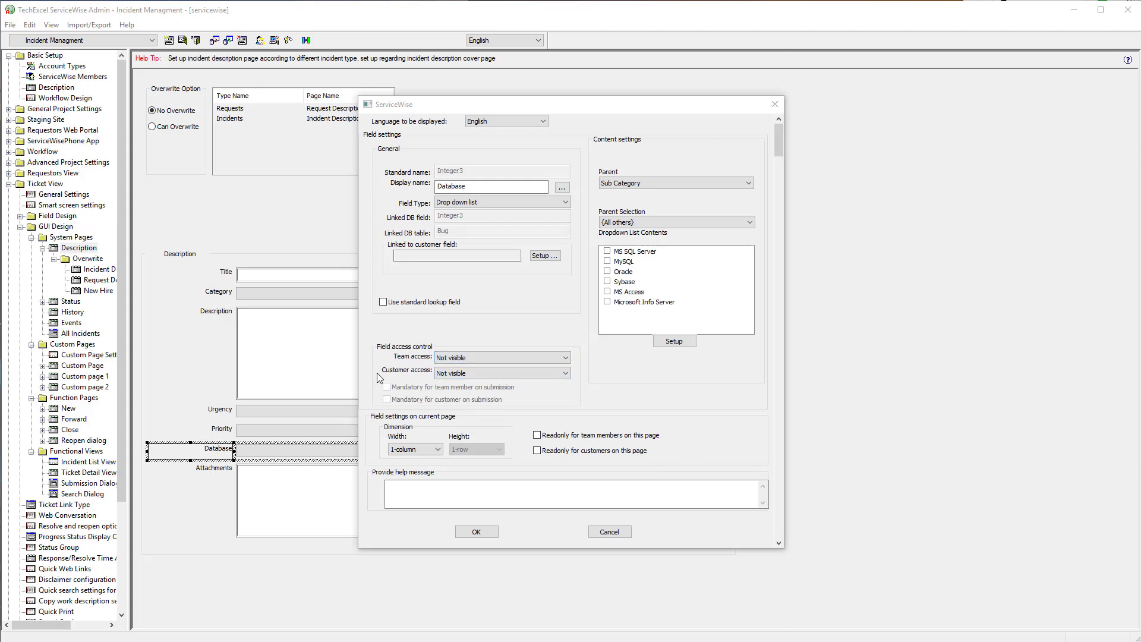
Step: Set the Database field's team access to Visible and editable and apply the configuration changes
click(486, 359)
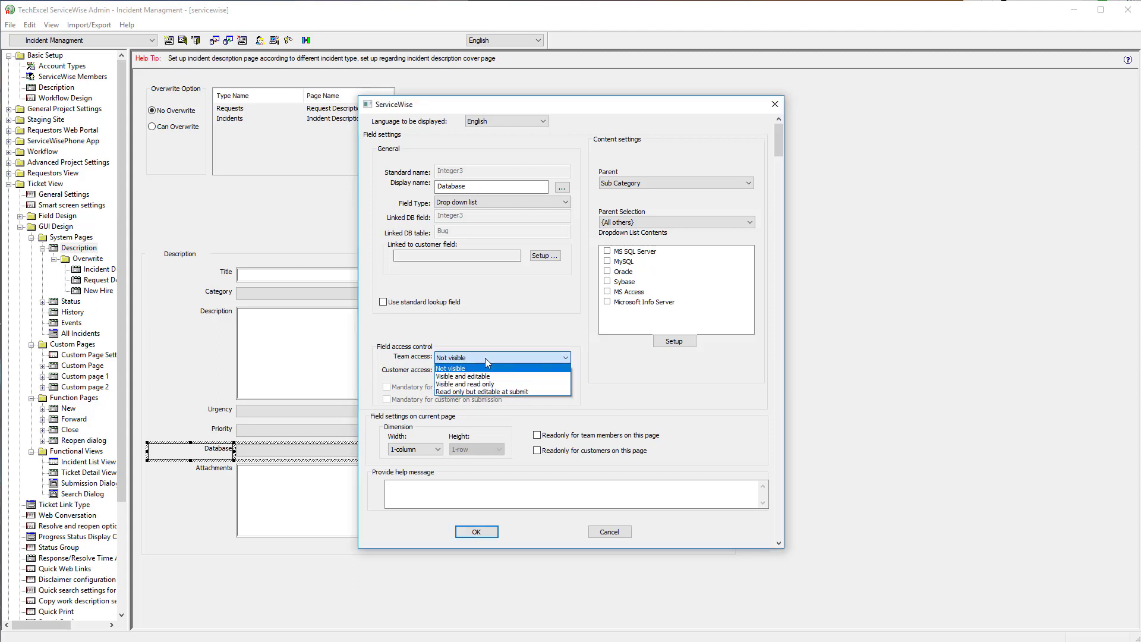
click(508, 378)
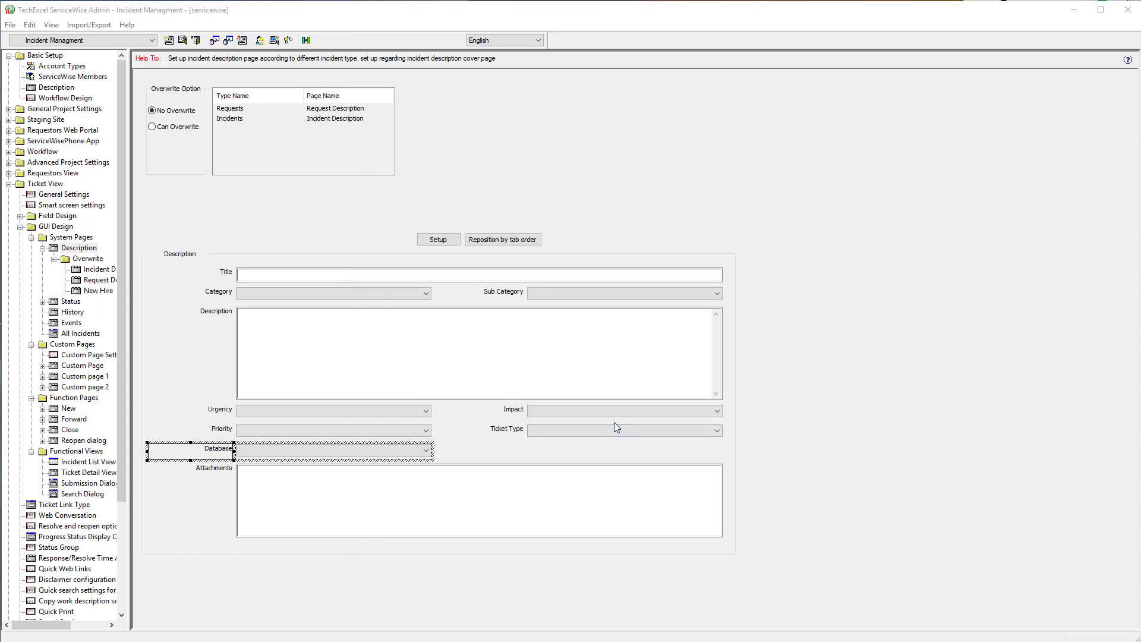
click(307, 40)
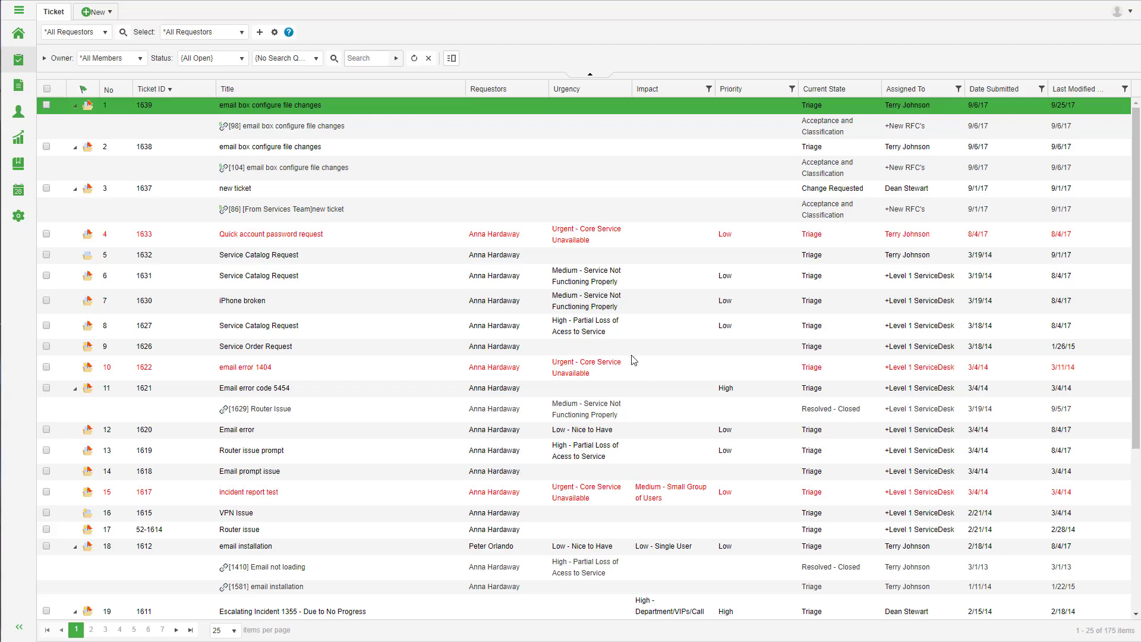
Step: In the web client's first listed ticket, set Category to Database issue and Sub Category to Database Driver, and list the Database options
double_click(264, 108)
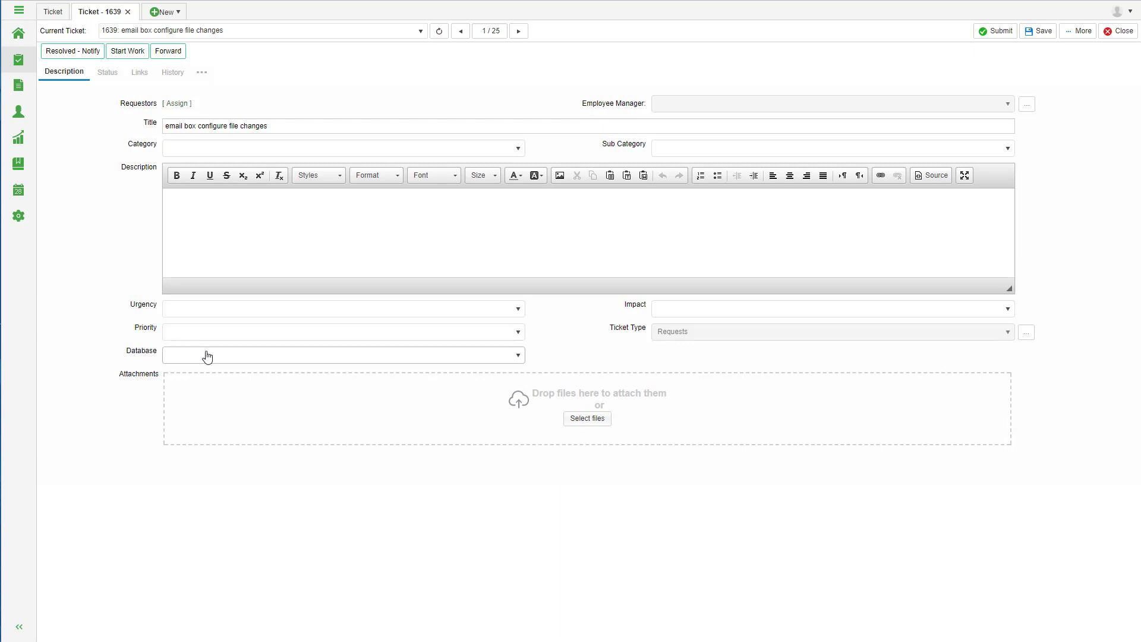
click(207, 355)
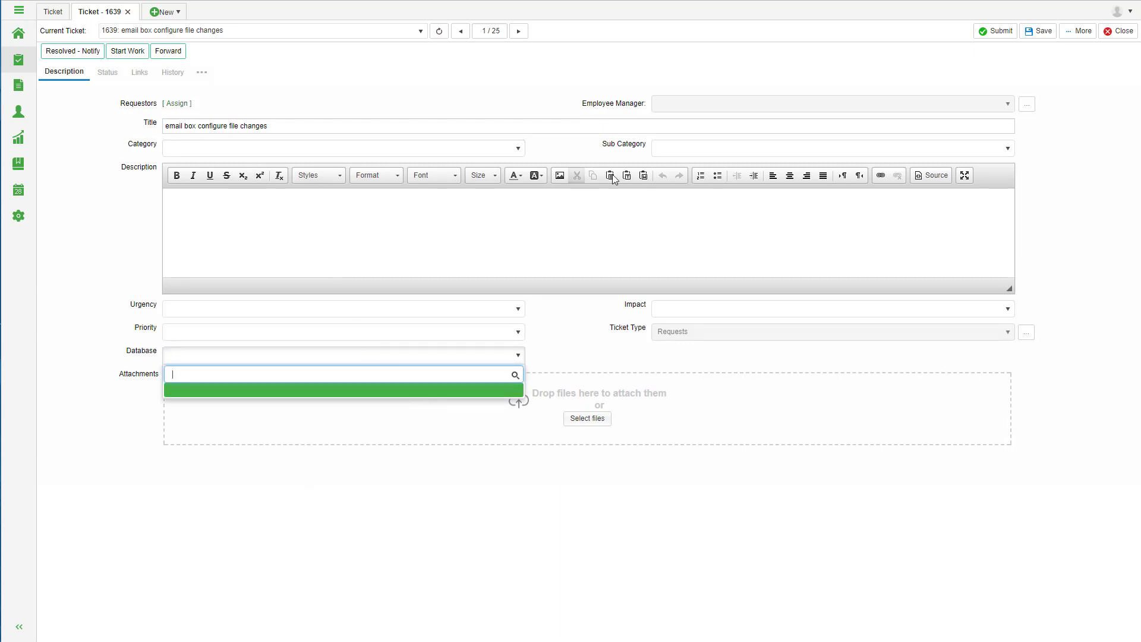
click(467, 149)
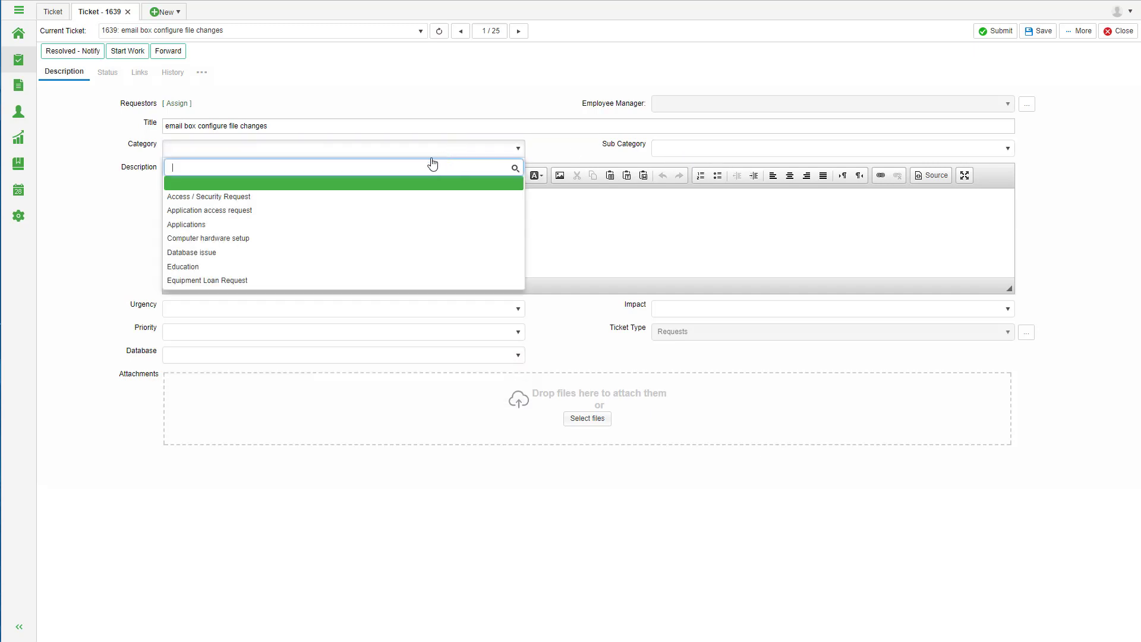
click(293, 253)
click(700, 152)
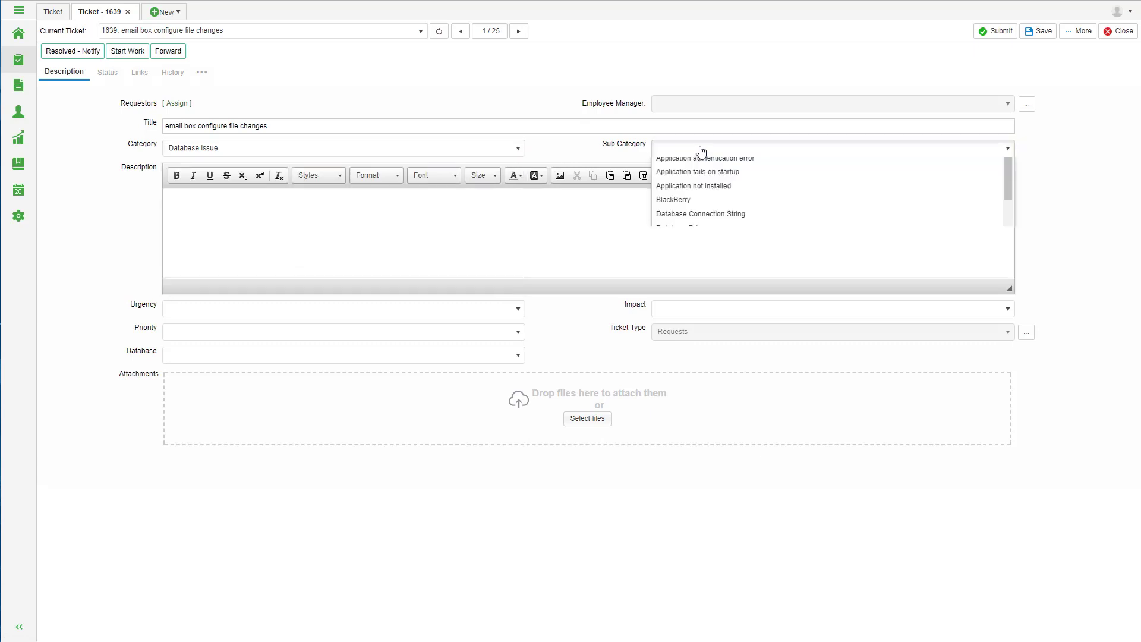
click(693, 267)
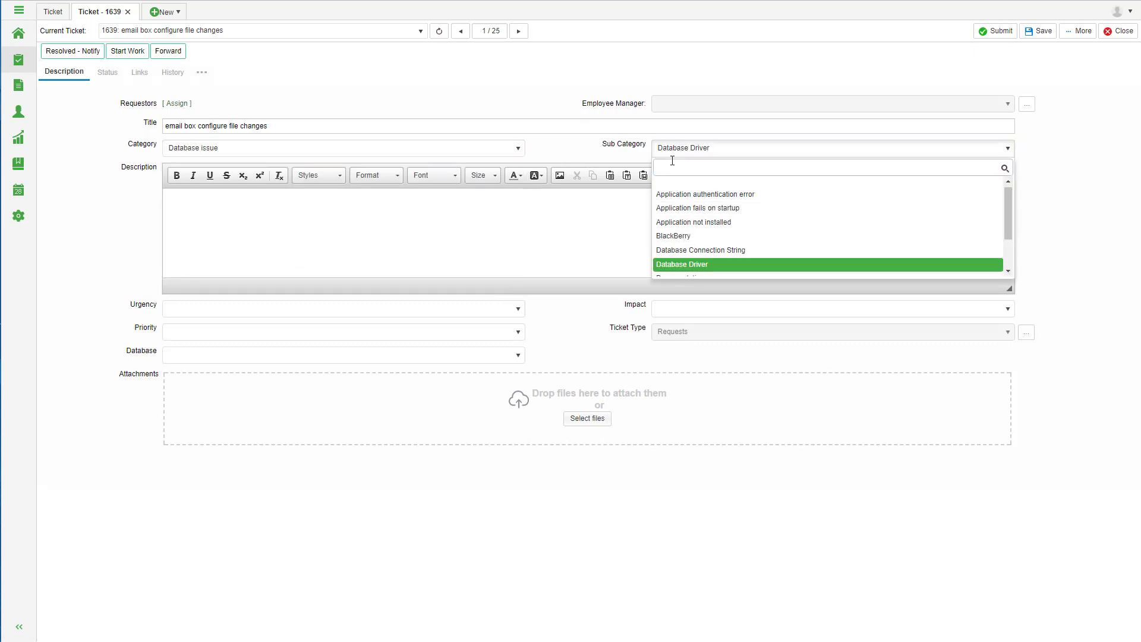
click(436, 357)
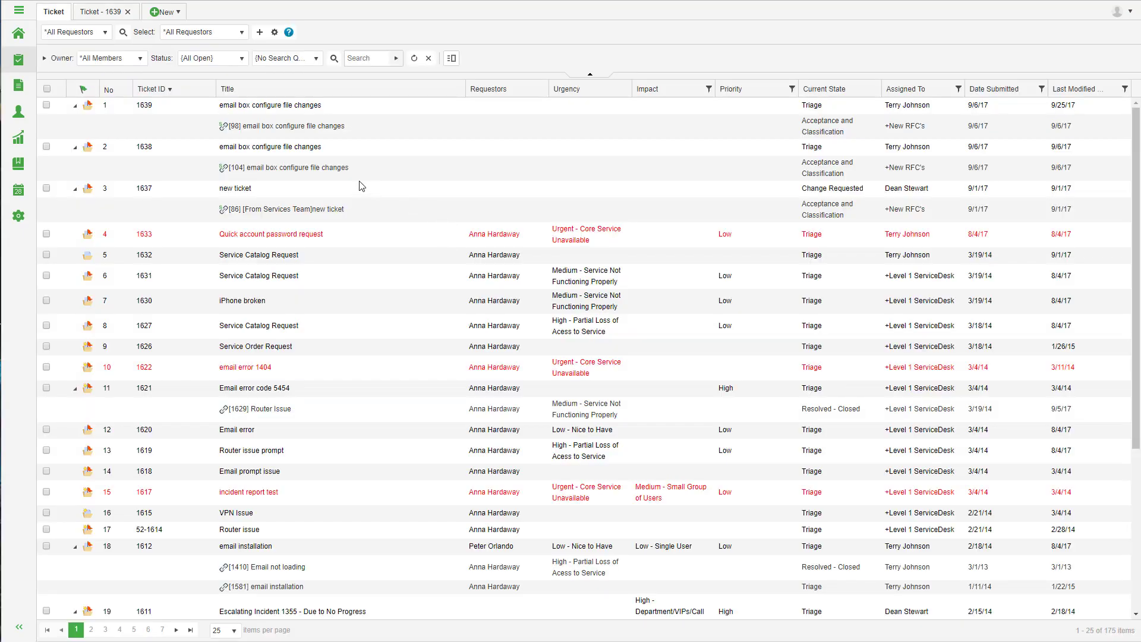
Step: Start a new Quick account password request from the web client's ticket list
click(180, 12)
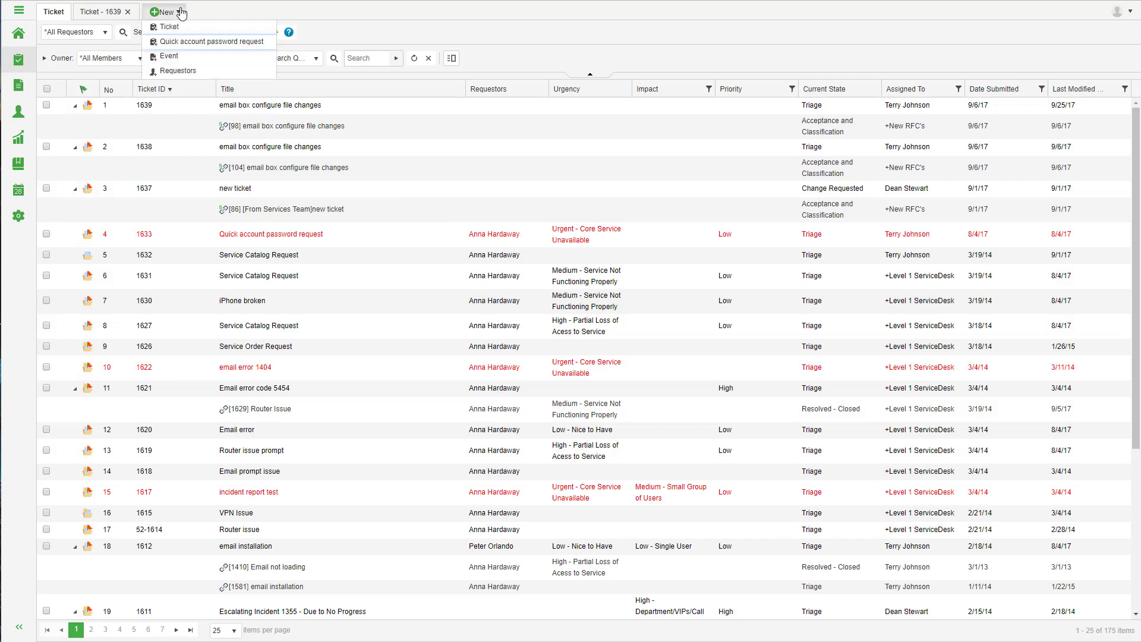
click(172, 41)
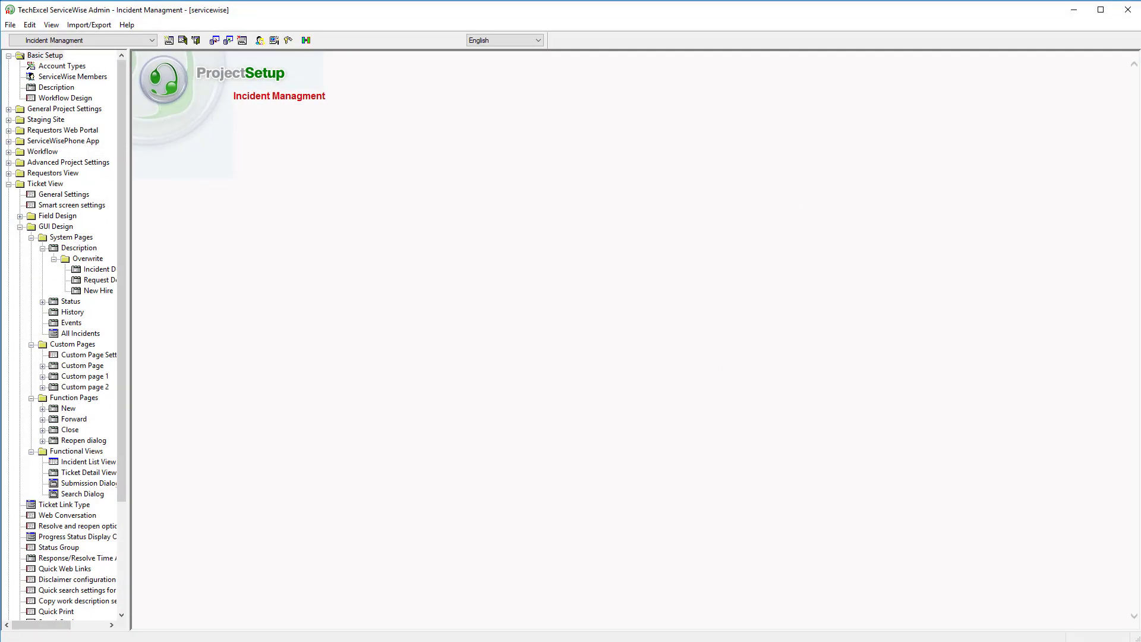
Step: In ServiceWise Admin, add the system field Integer3 (Database) to the Submit Incident page and place it directly below Current State
scroll(105, 413, down, 1)
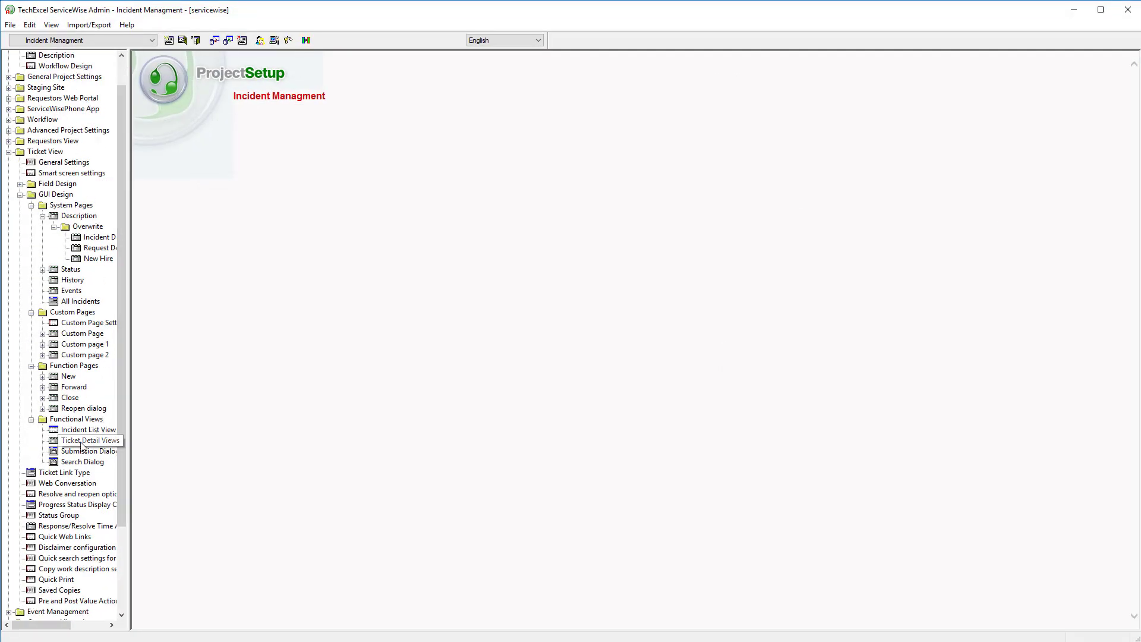
click(67, 378)
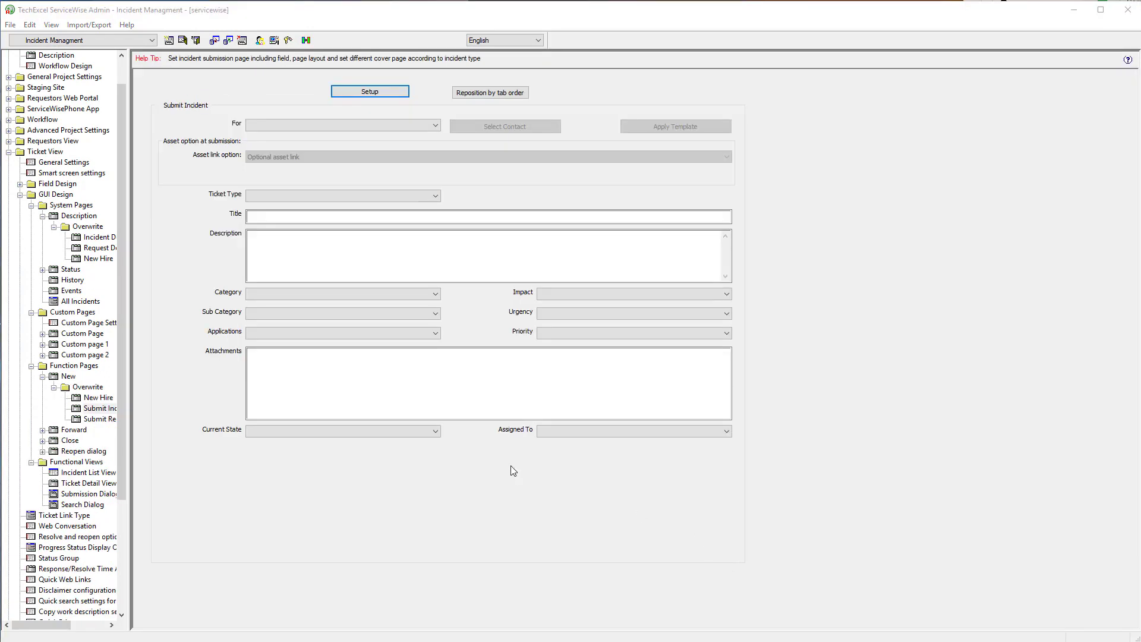
click(367, 92)
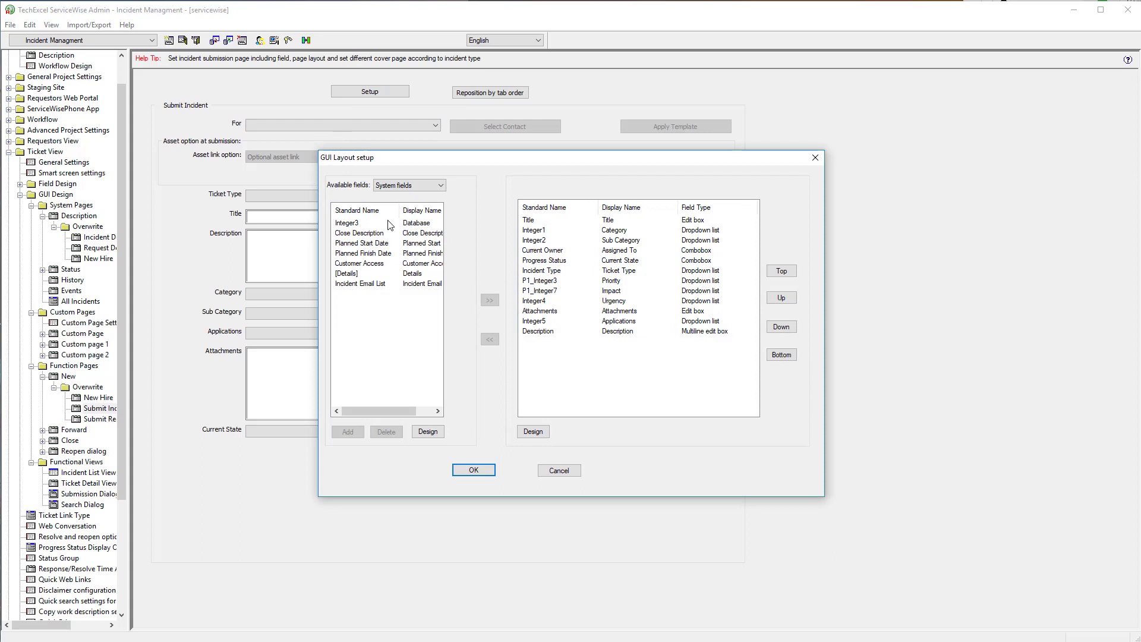
click(389, 224)
click(489, 300)
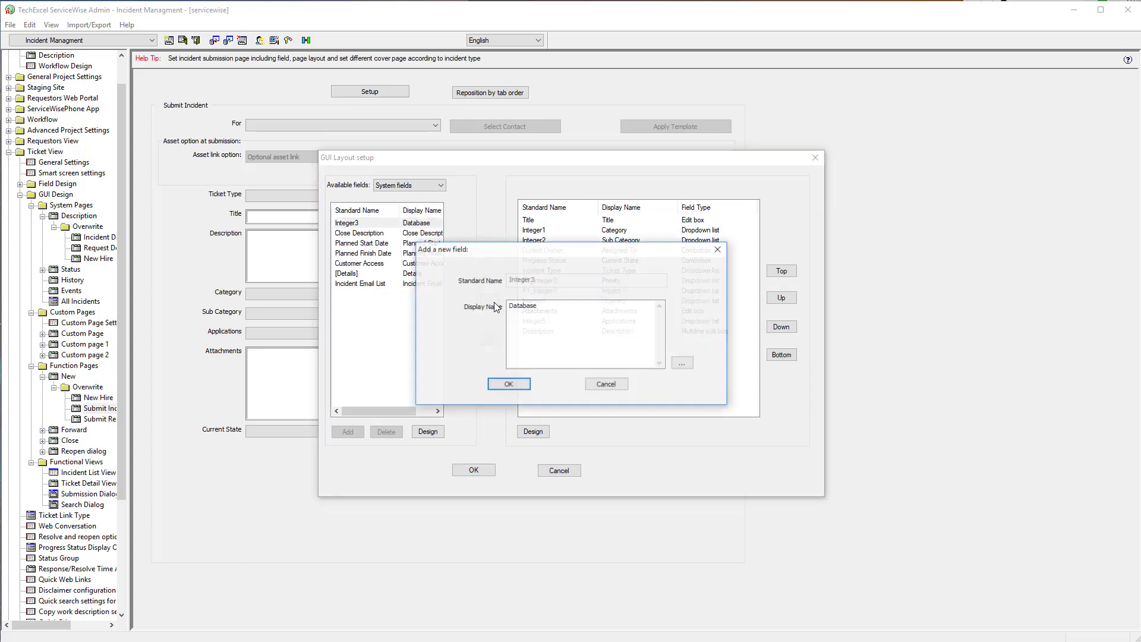
click(501, 382)
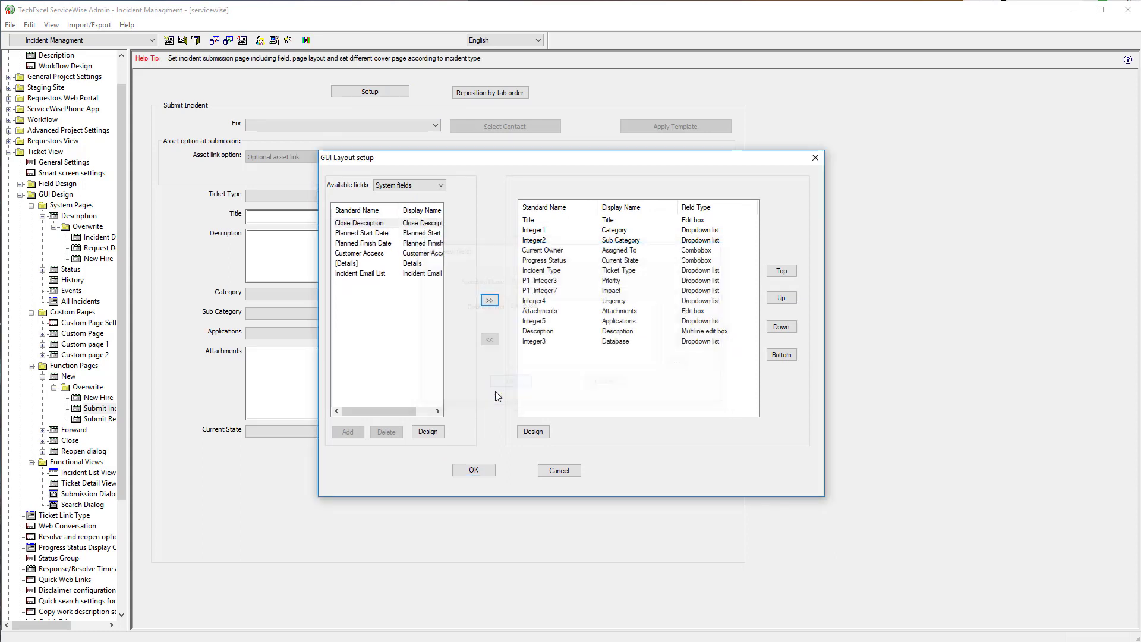
click(474, 471)
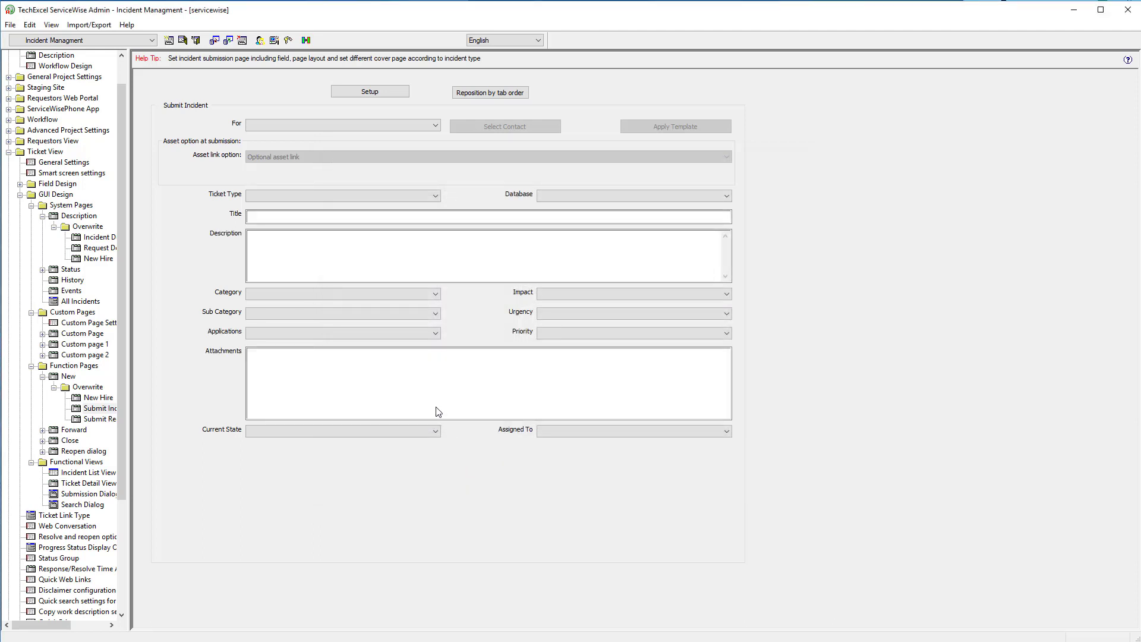
click(571, 196)
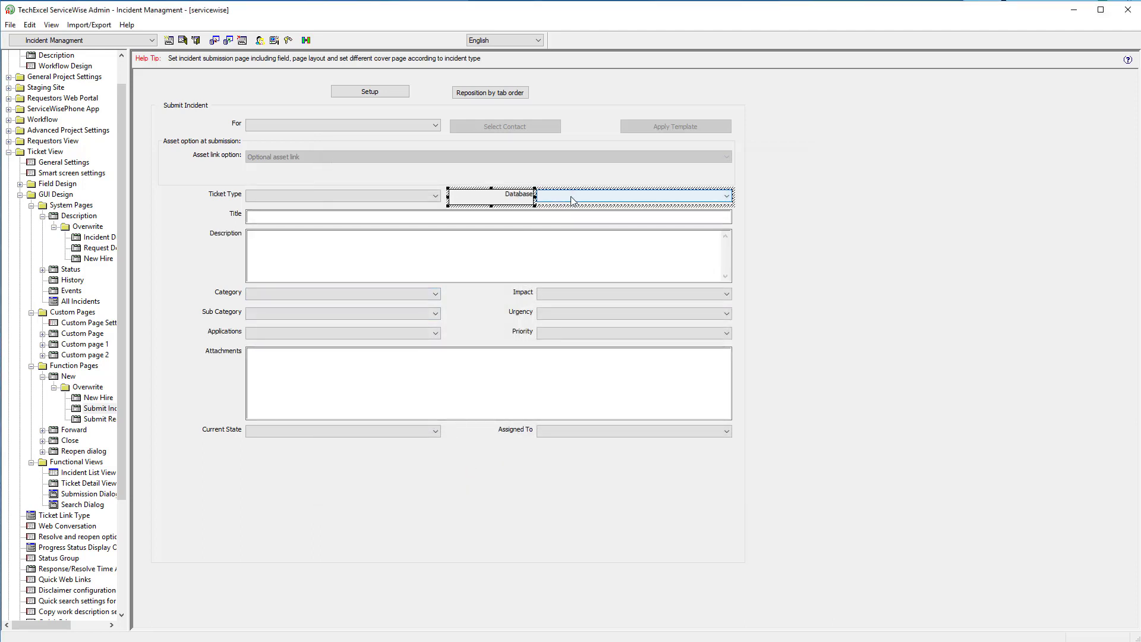
drag(571, 199, 287, 453)
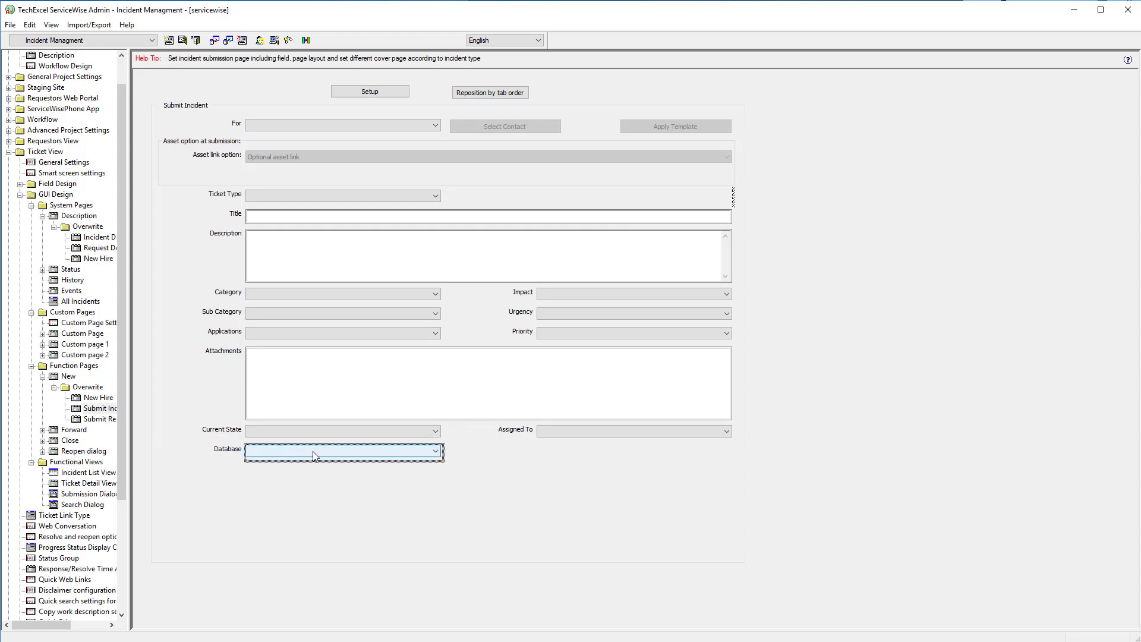
Step: Open the list of addable custom fields for Custom data page 5 in the Submit Incident page's layout setup
click(370, 92)
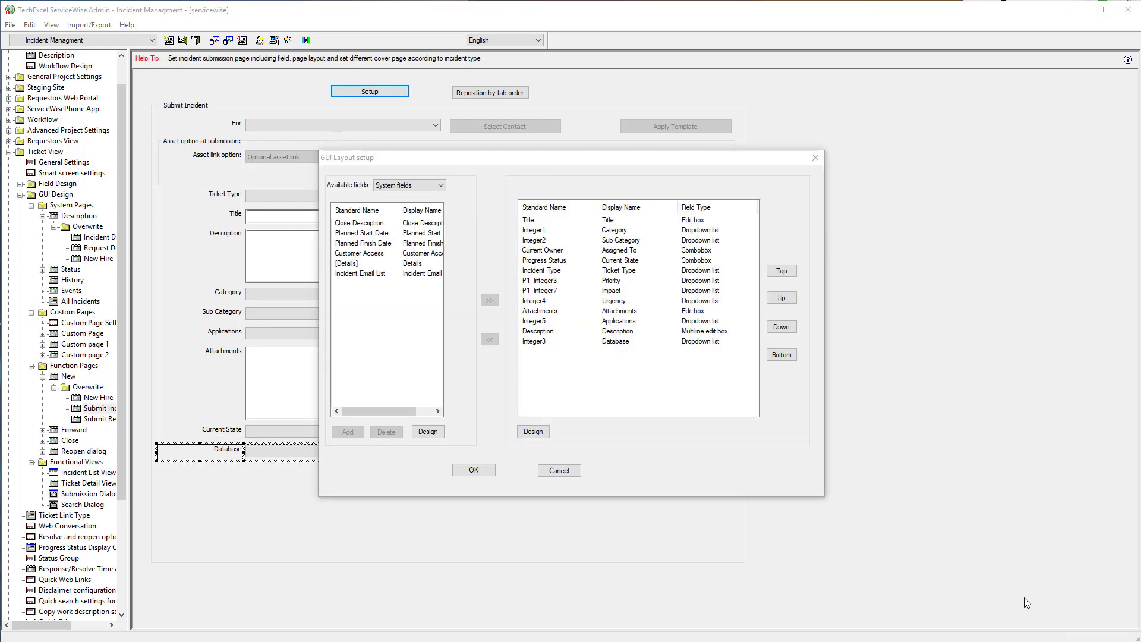
click(429, 187)
click(410, 237)
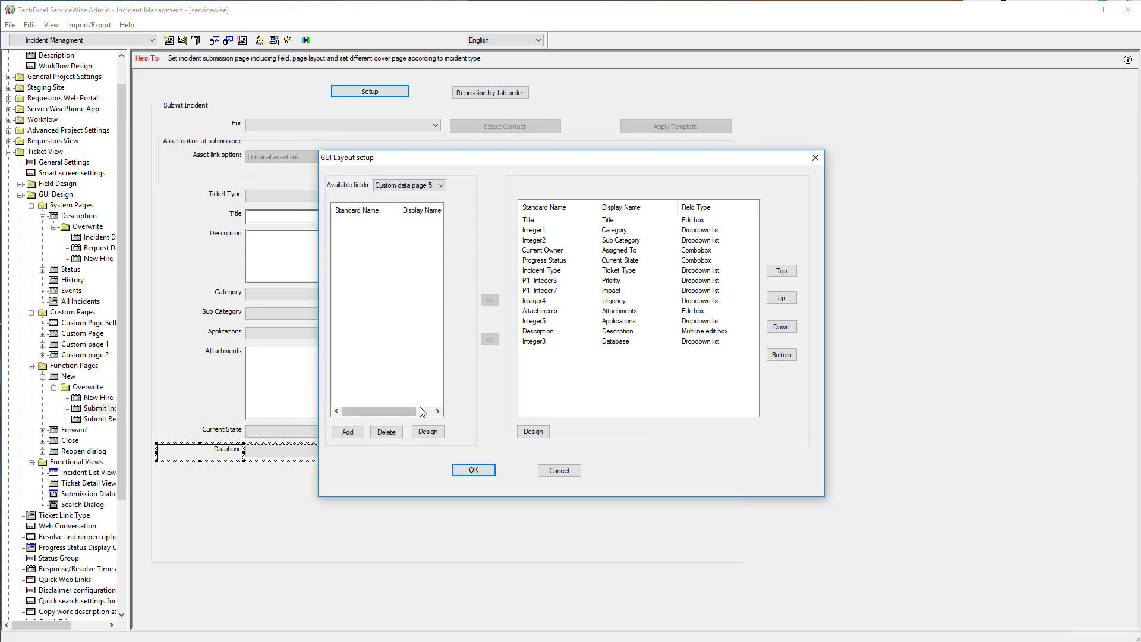
click(348, 431)
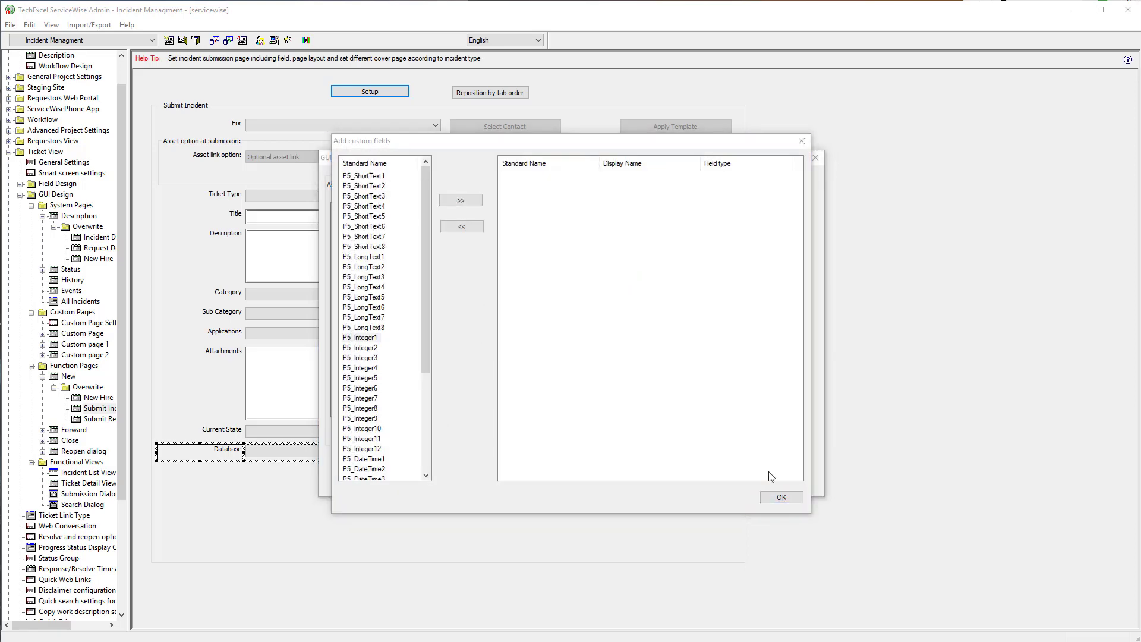
Step: Check the field type options for the custom field P5_ShortText1 and leave its settings without adding the field
click(378, 176)
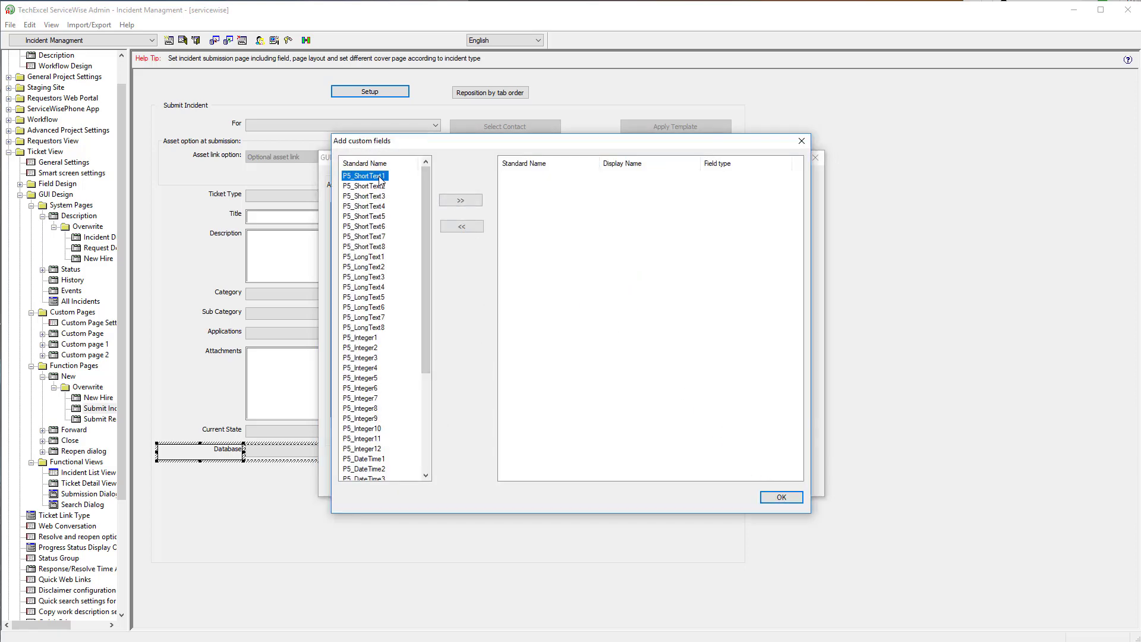
click(459, 205)
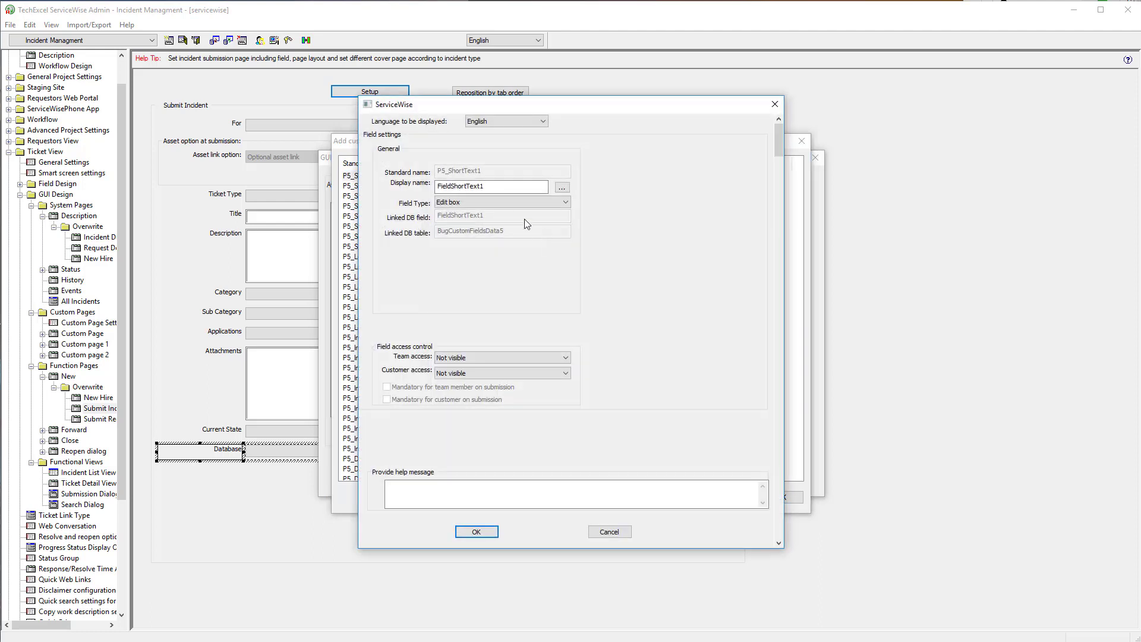
click(511, 202)
click(513, 206)
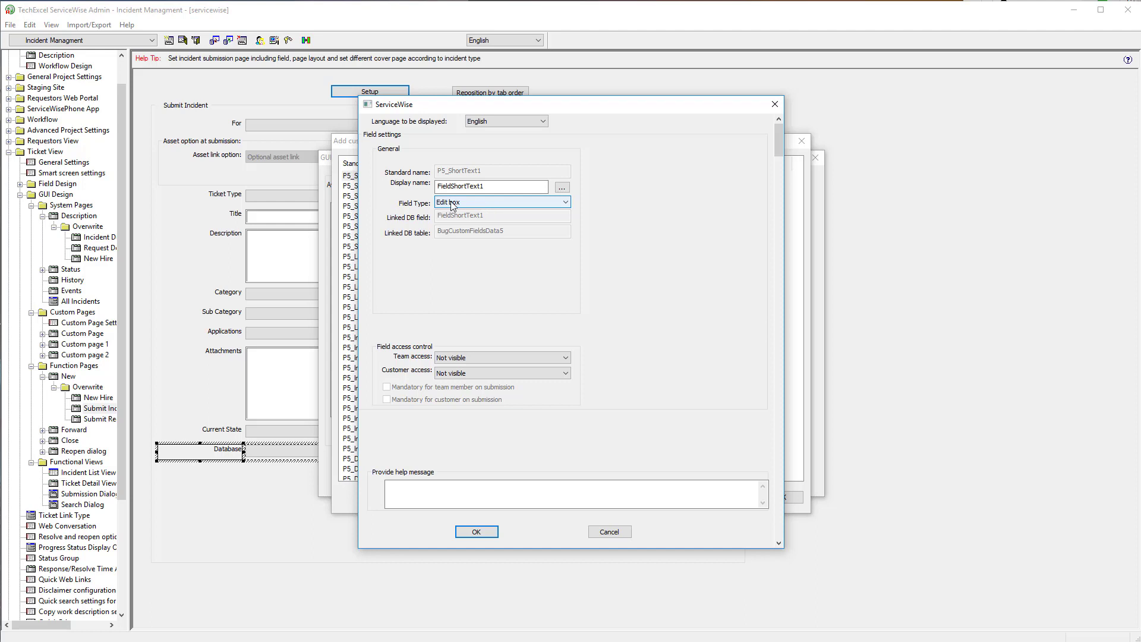
click(604, 536)
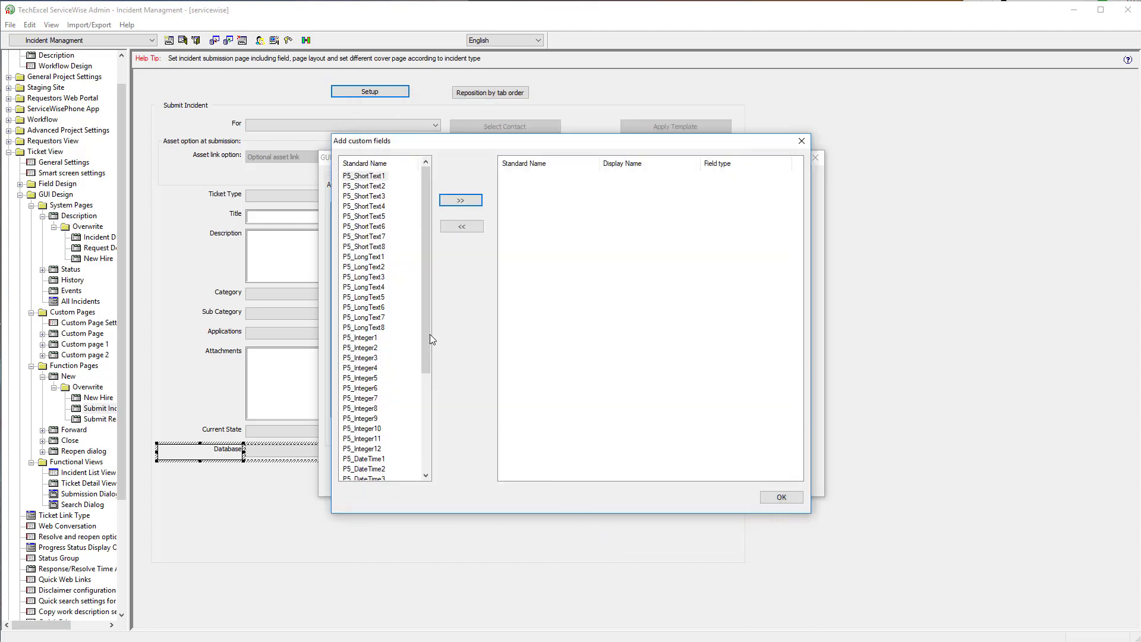
Step: Look through the long text, integer and memo fields available on Custom data page 5 and try to add P5_Integer1
click(376, 258)
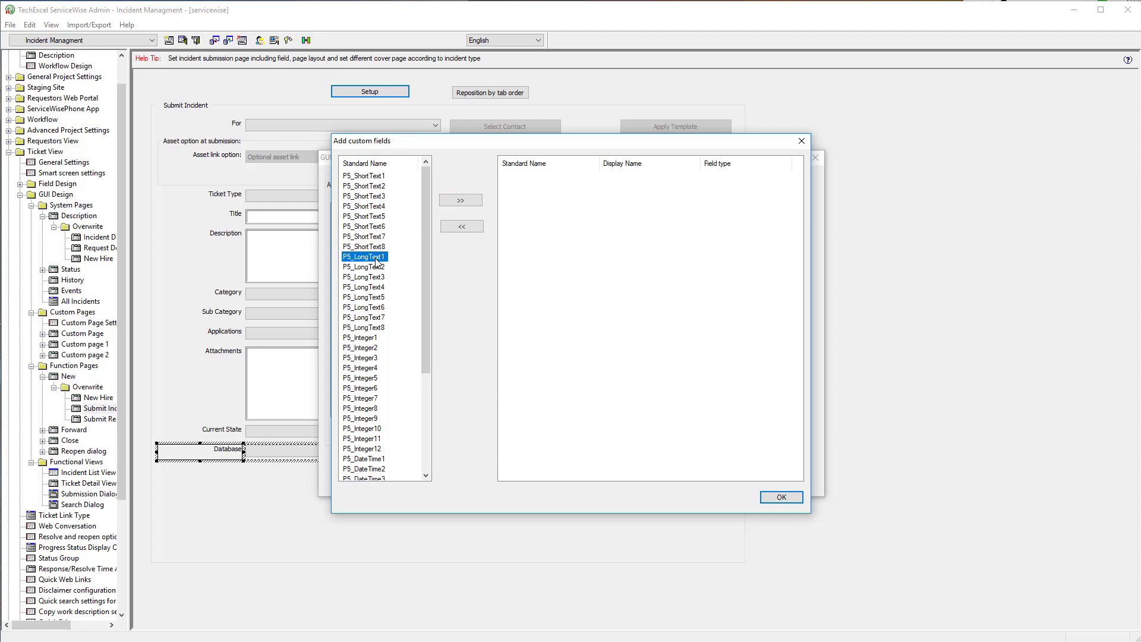
scroll(370, 365, down, 5)
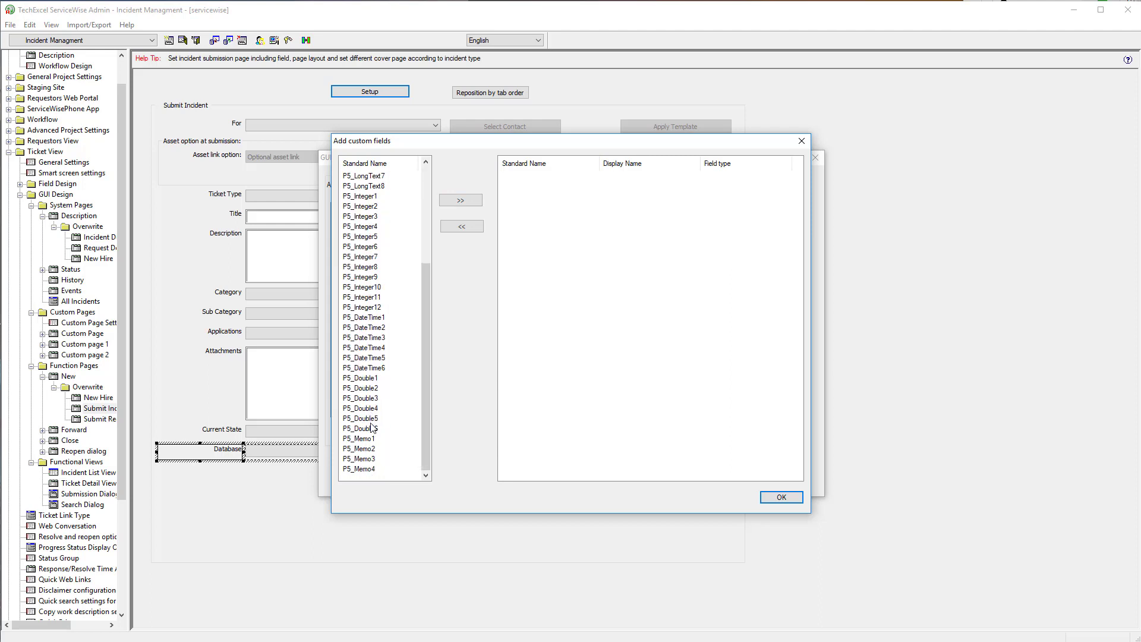
click(369, 440)
scroll(369, 440, up, 3)
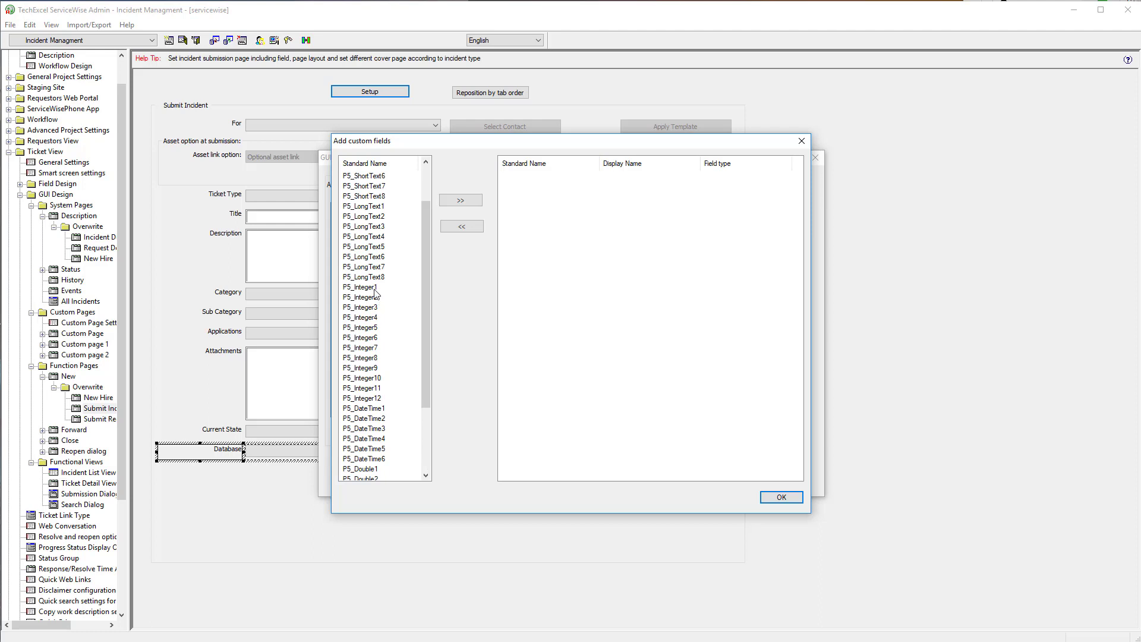
click(374, 288)
click(458, 203)
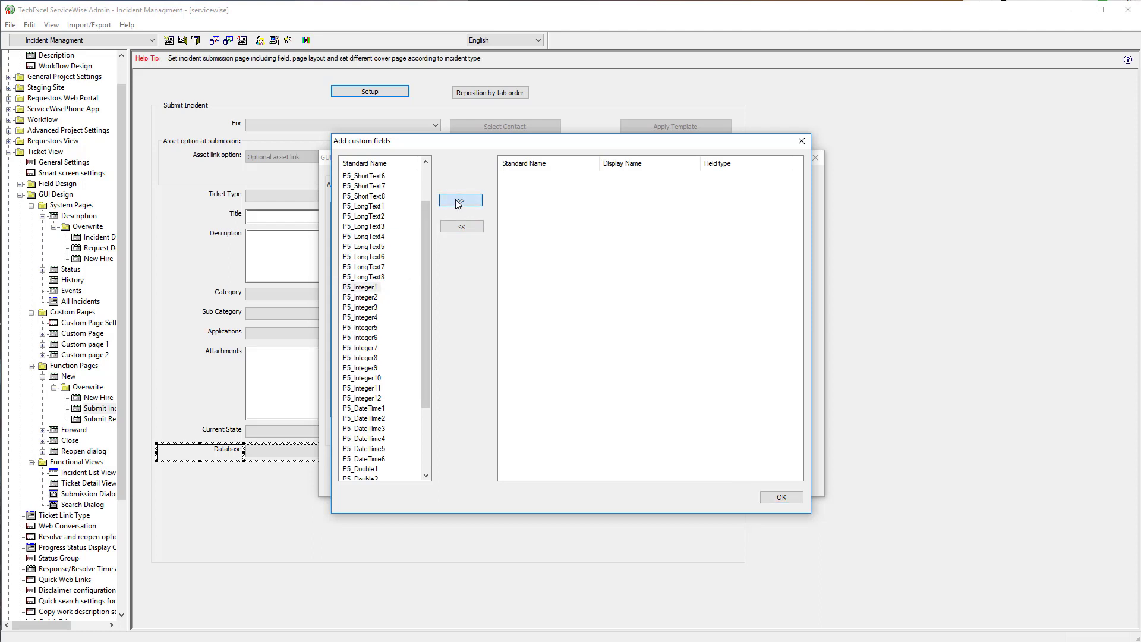
click(459, 202)
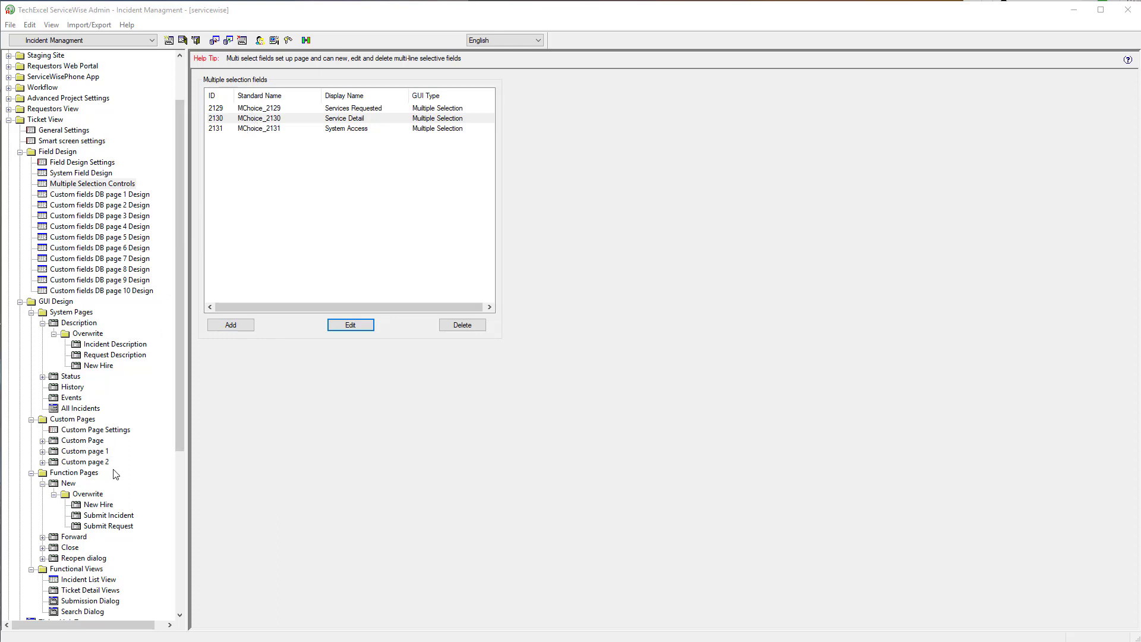
Step: Add the multiple selection field System Access (MChoice_2131) to the Incident Description page layout, keeping its display name
click(95, 345)
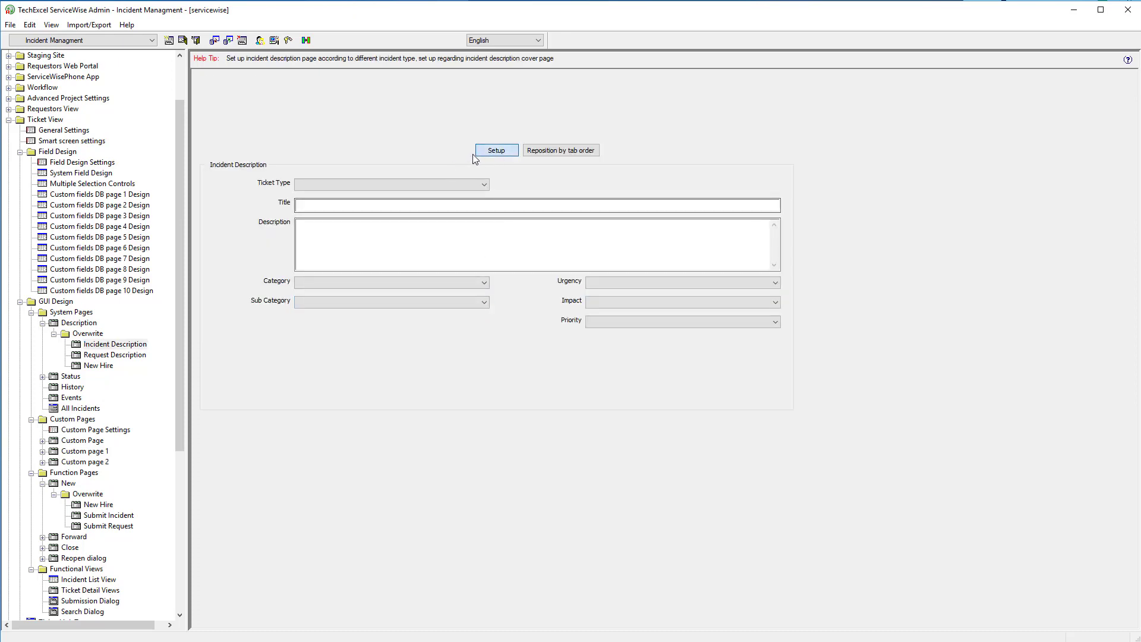
click(511, 151)
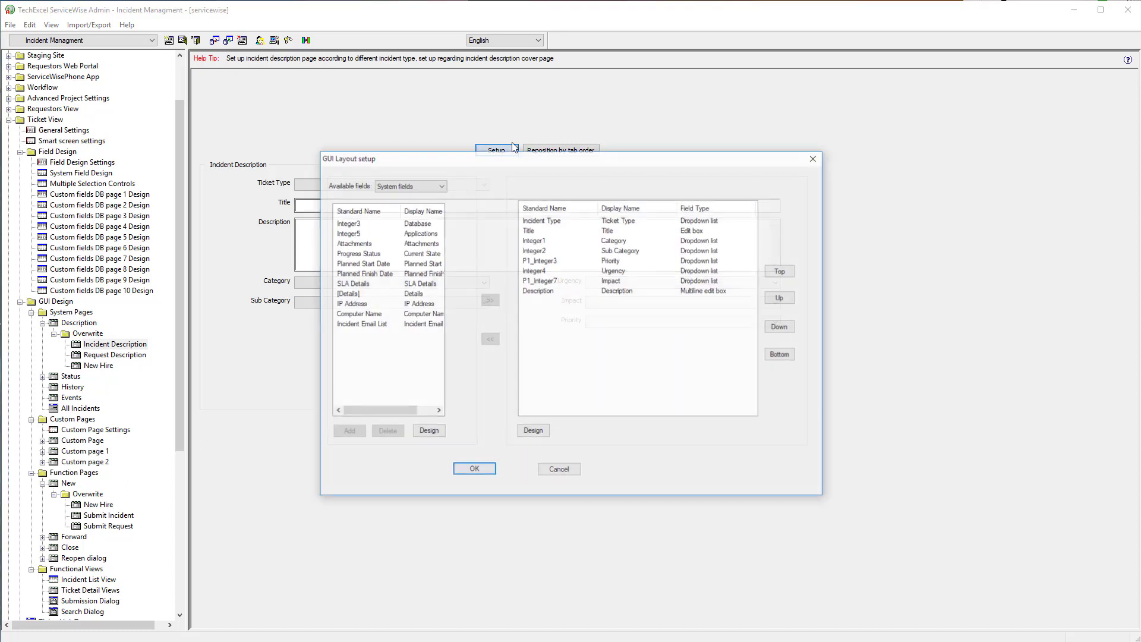
click(442, 184)
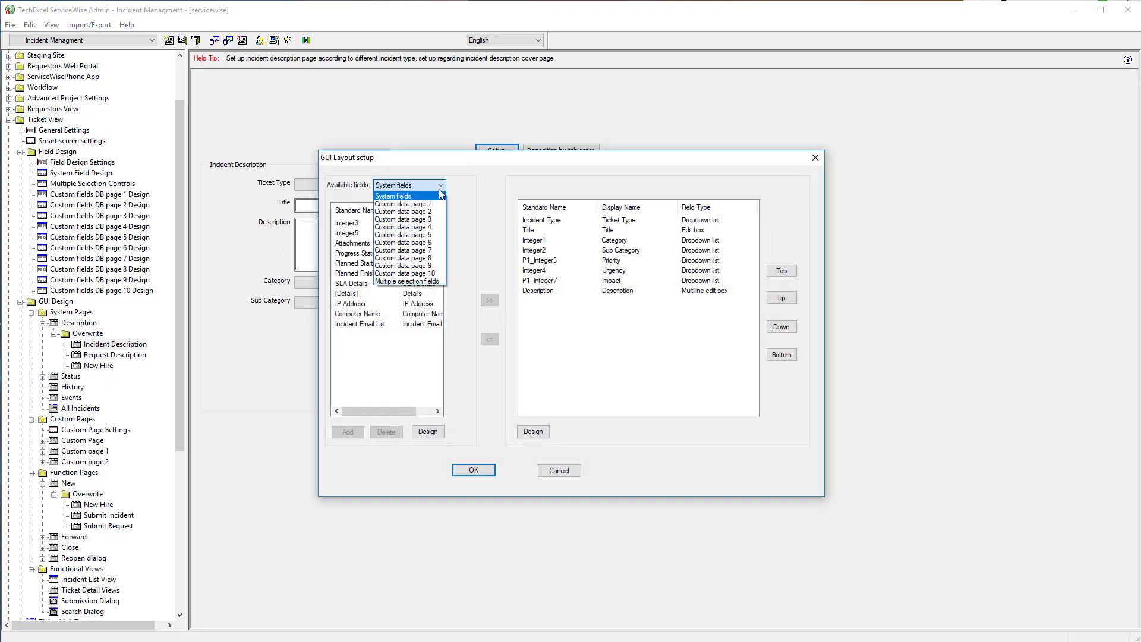
click(410, 285)
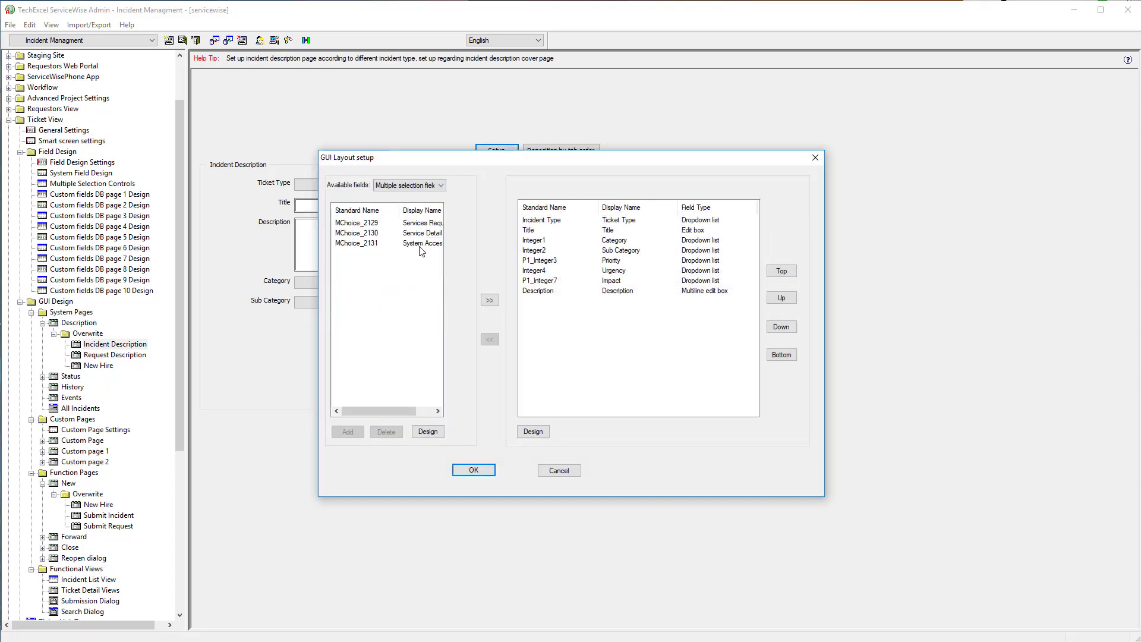
click(425, 244)
click(488, 300)
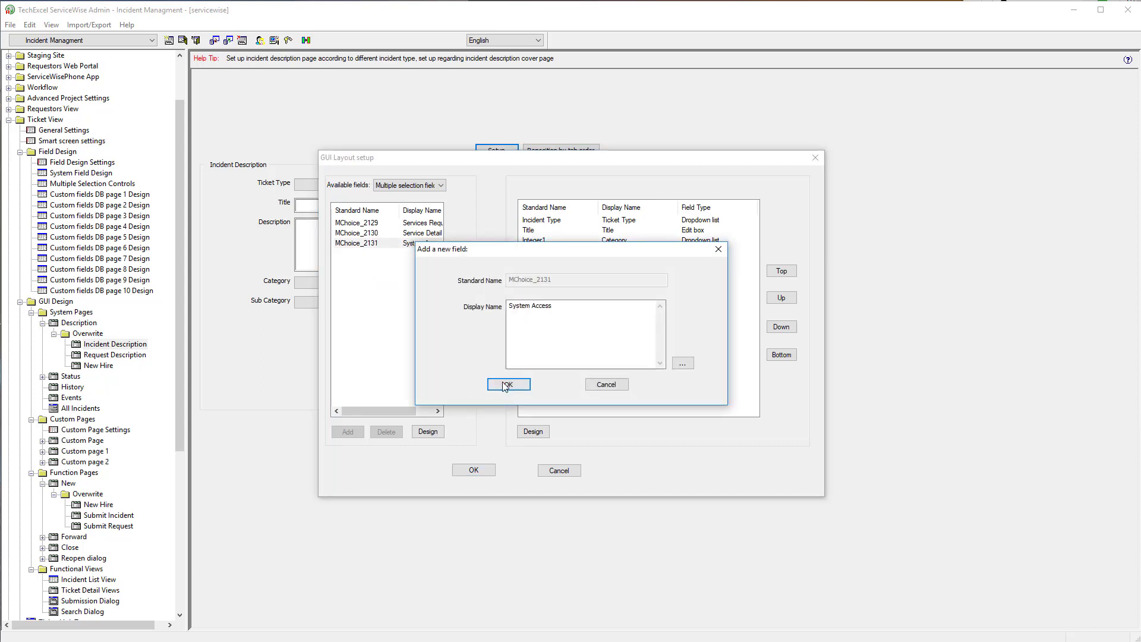
click(508, 388)
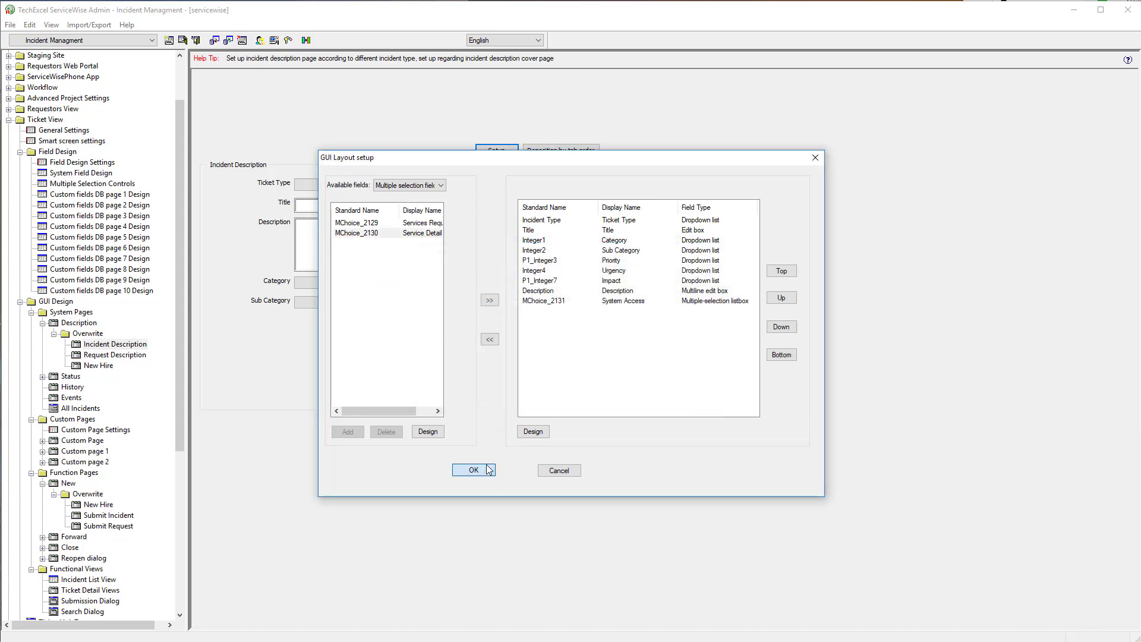
click(489, 470)
Step: Check the System Access field's settings on the Incident Description page and its selection list setup, then close both without changes
click(380, 347)
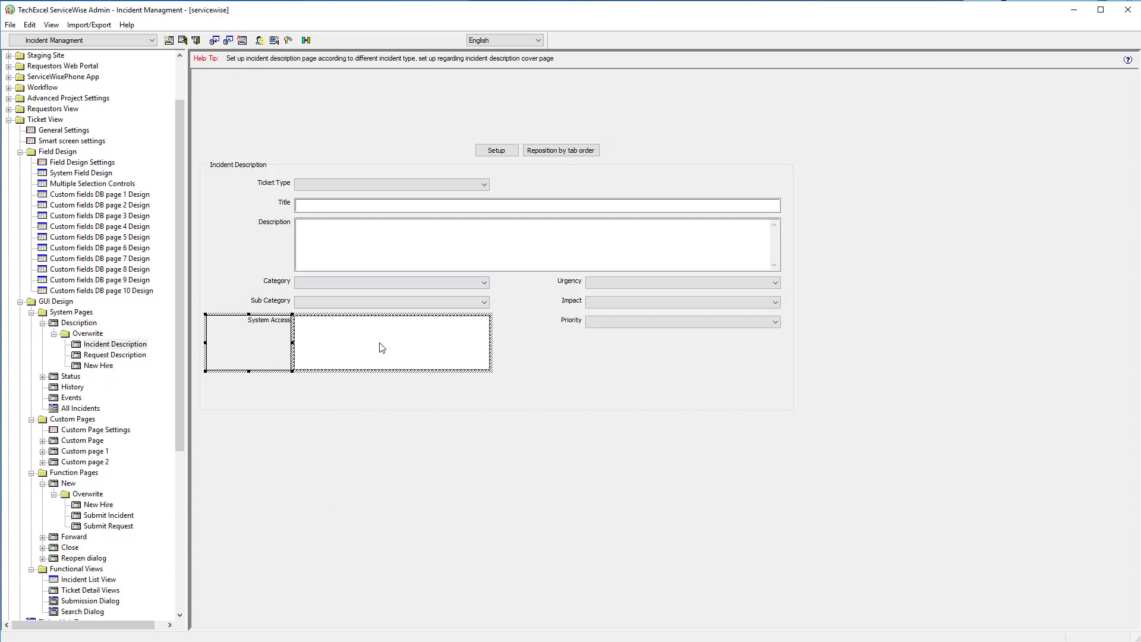
double_click(381, 347)
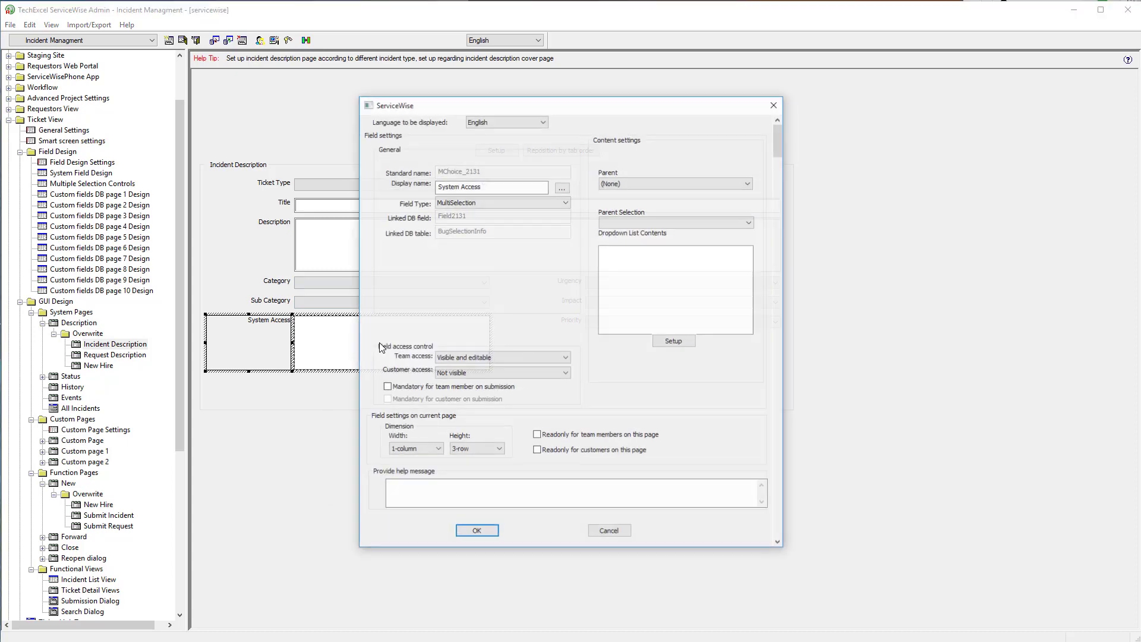
click(676, 343)
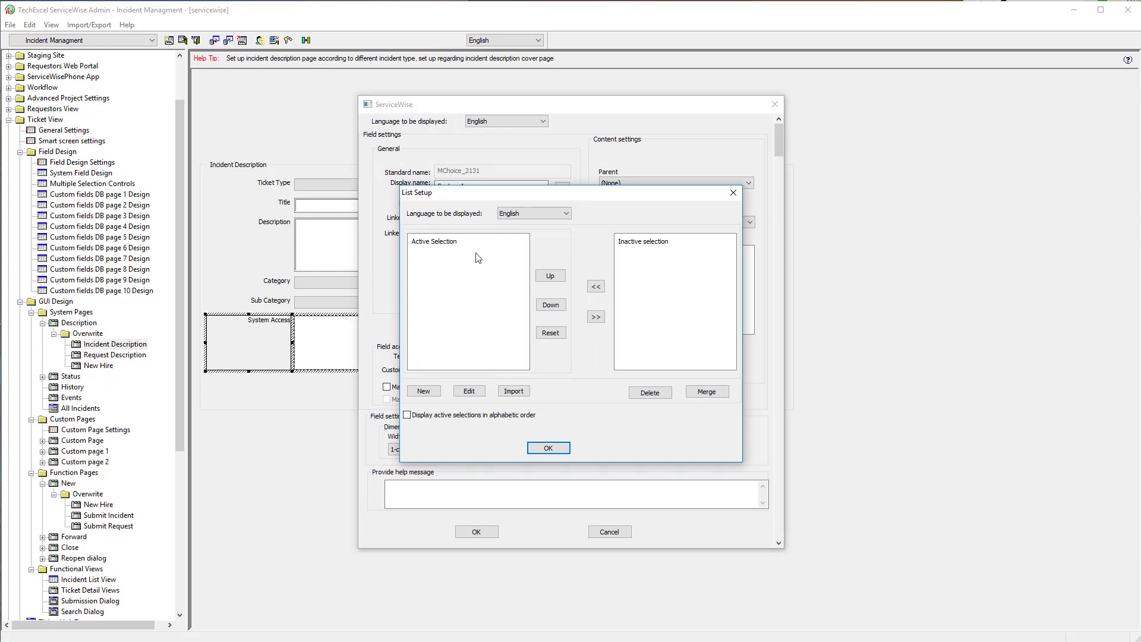
click(733, 193)
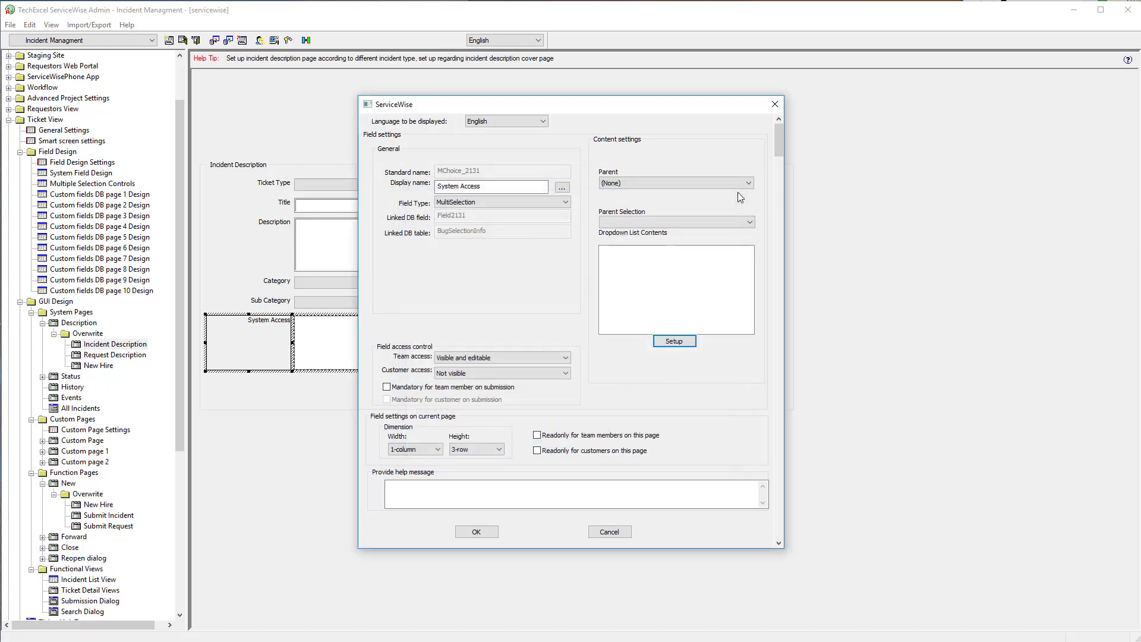
click(778, 110)
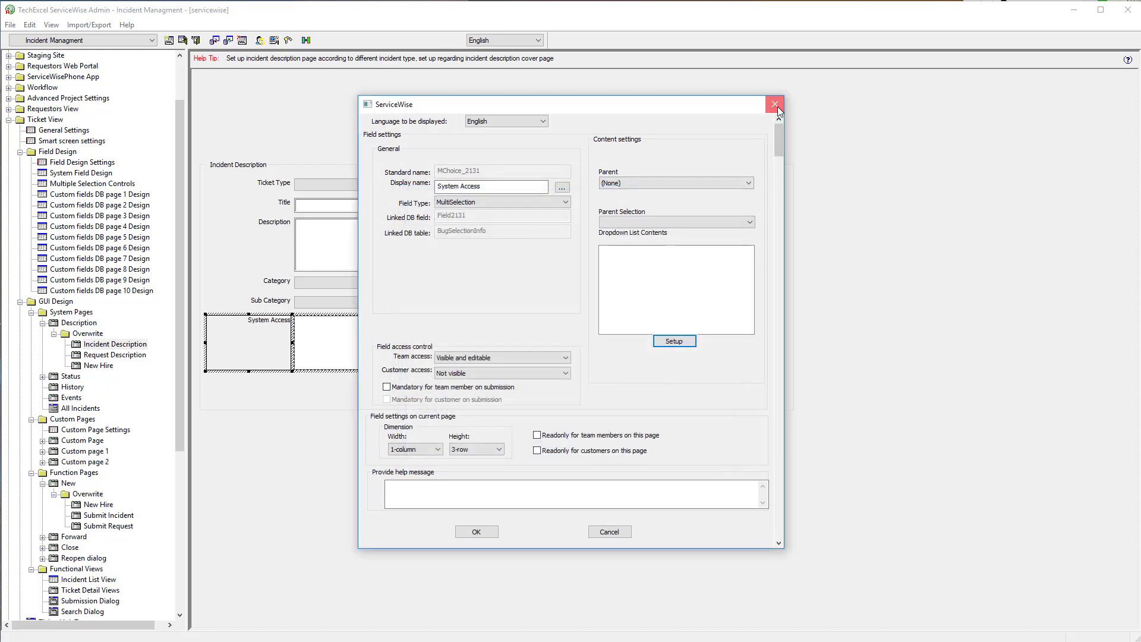